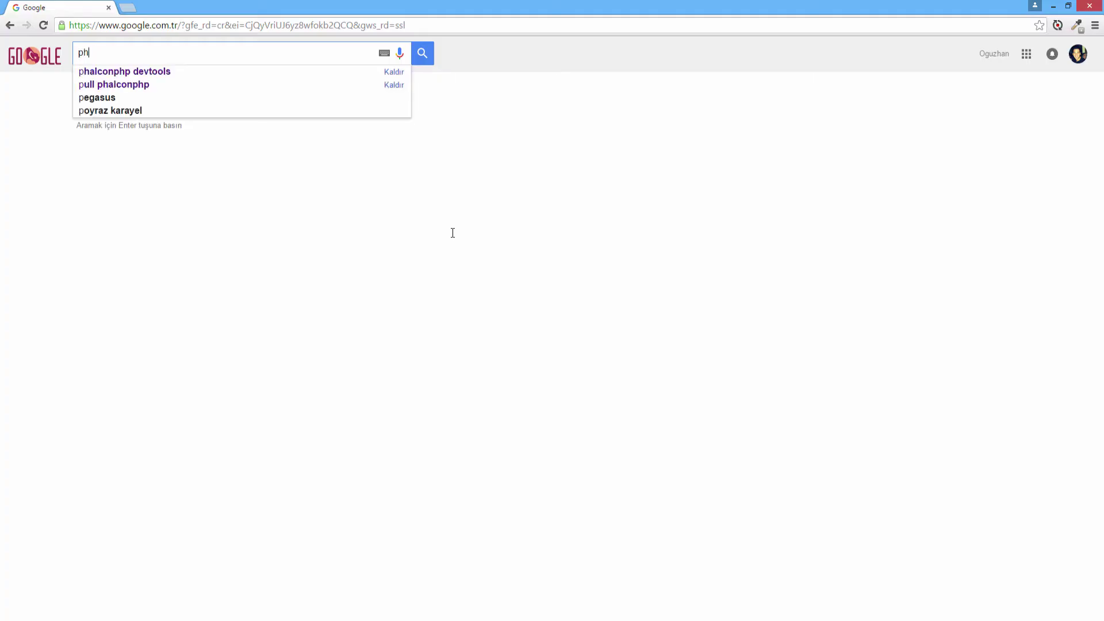
text(alconphp de)
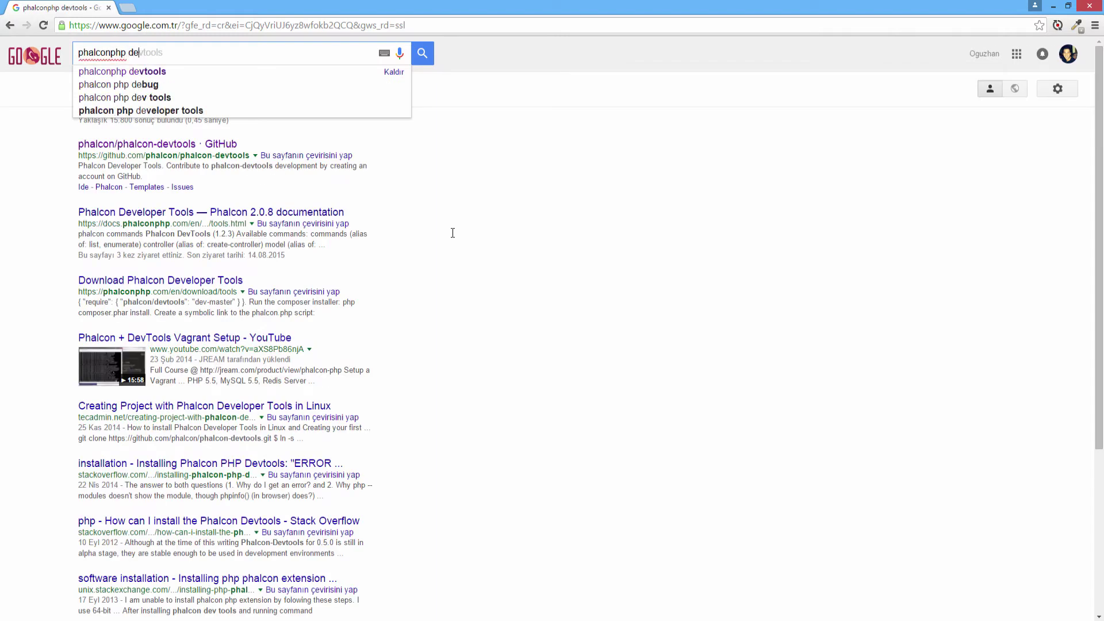
text(vtools)
Search Google for 'phalconphp devtools'.
key(Return)
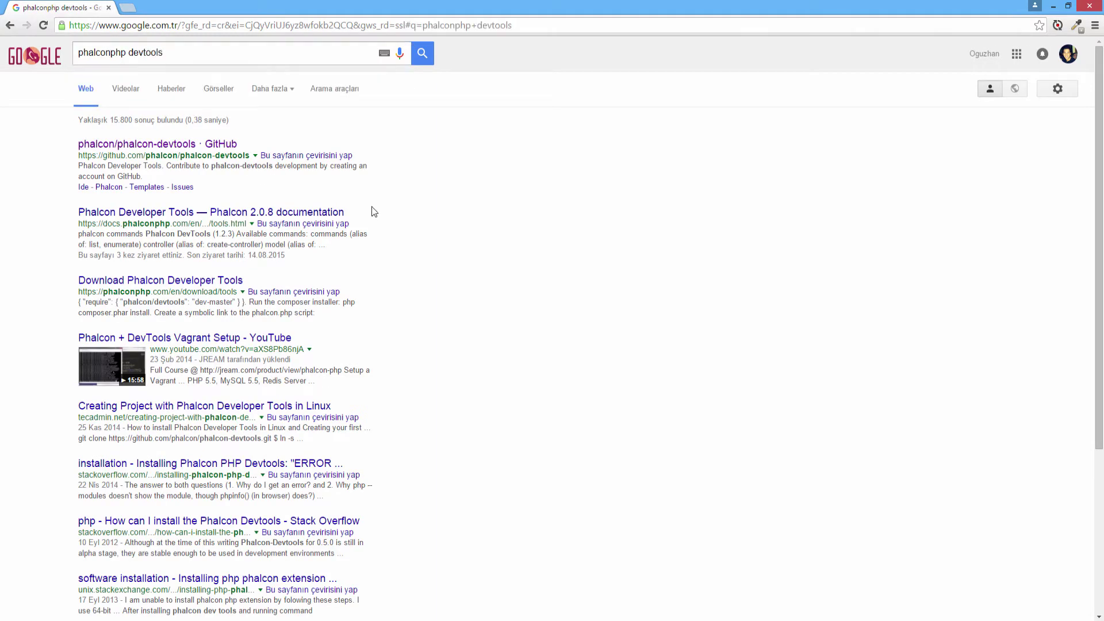
Open the phalcon-devtools GitHub repository and download it as phalcon-devtools-master.zip.
click(158, 144)
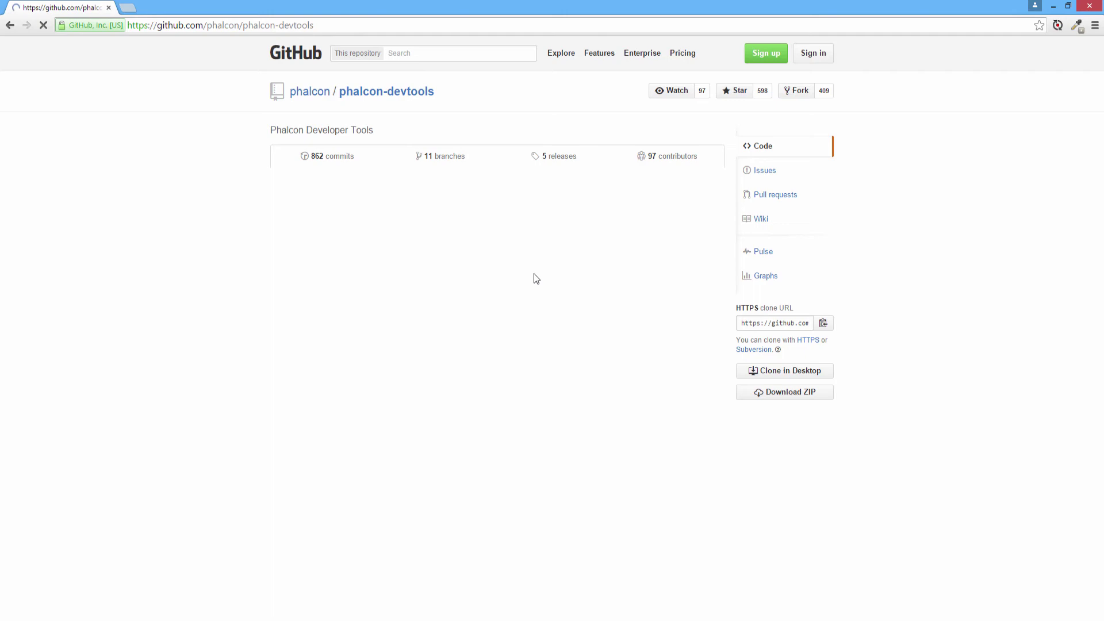
scroll(203, 191, down, 3)
scroll(211, 232, up, 3)
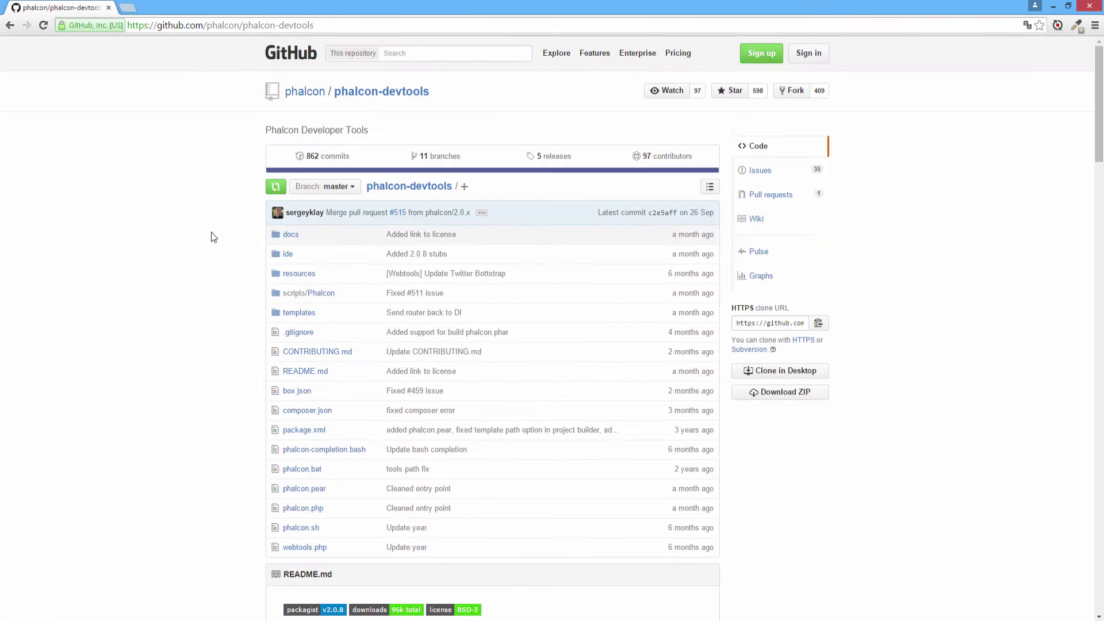
click(785, 372)
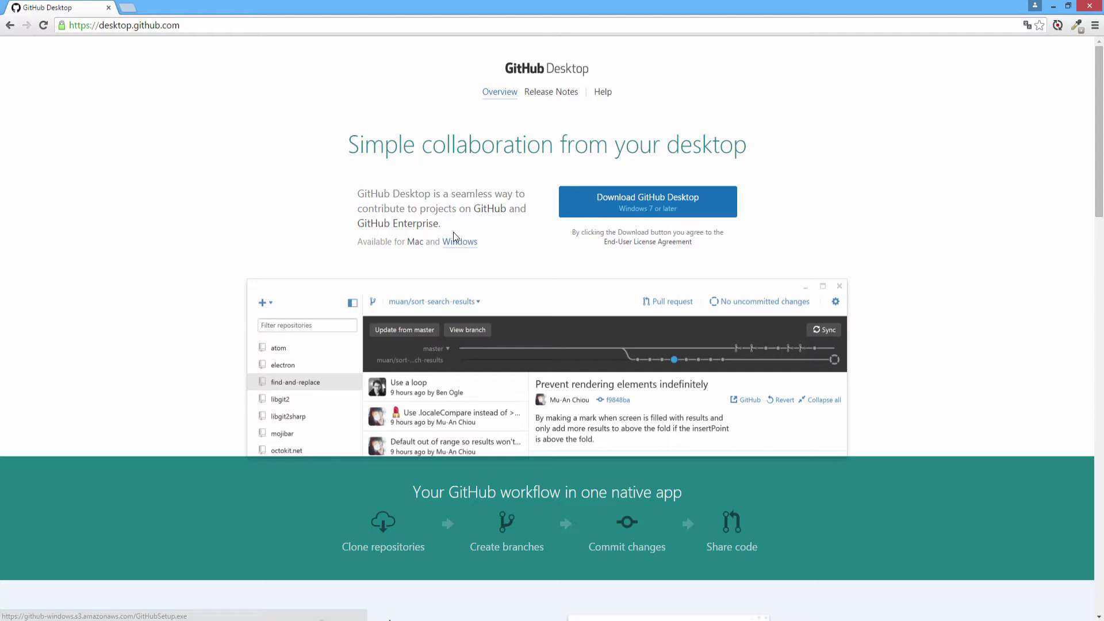
scroll(849, 171, down, 1)
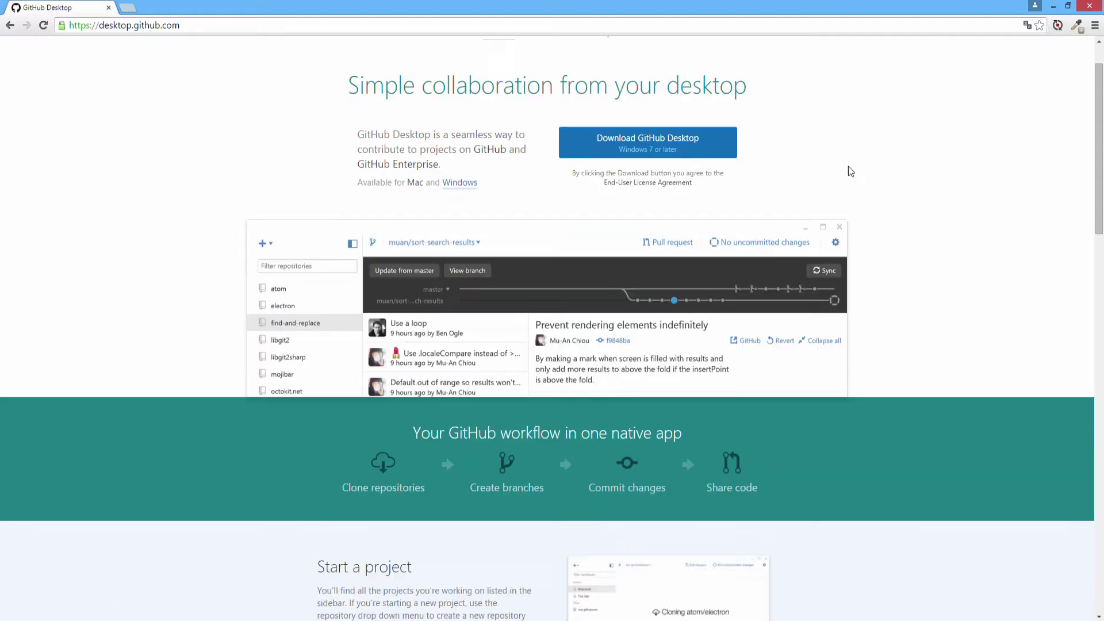
scroll(848, 171, down, 5)
scroll(908, 208, down, 5)
scroll(913, 264, down, 5)
scroll(913, 264, down, 3)
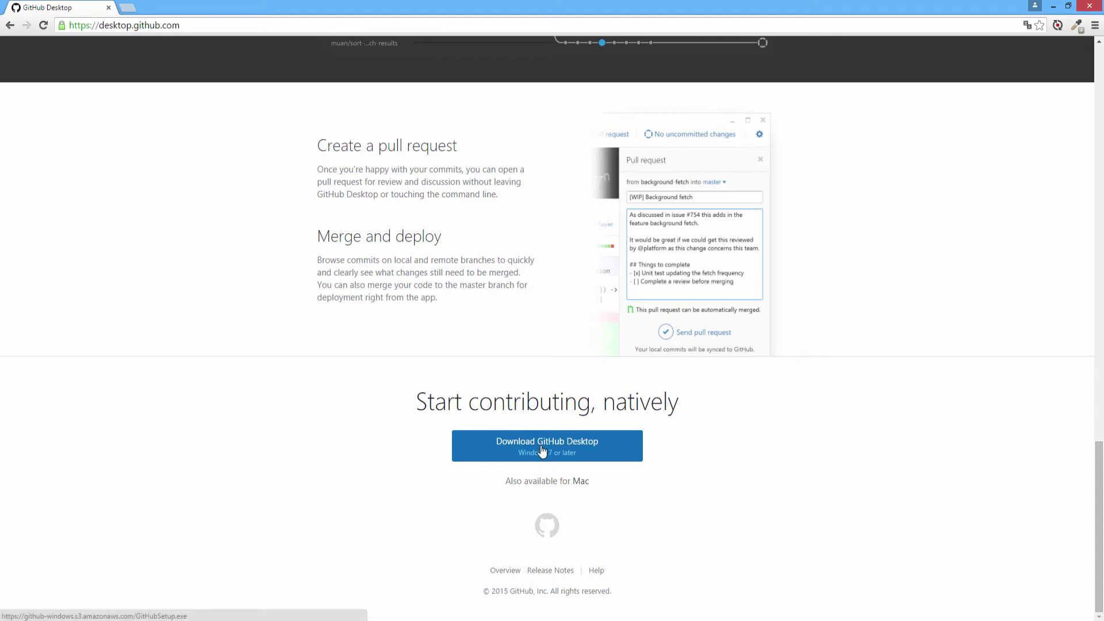
scroll(925, 463, up, 3)
scroll(925, 464, up, 8)
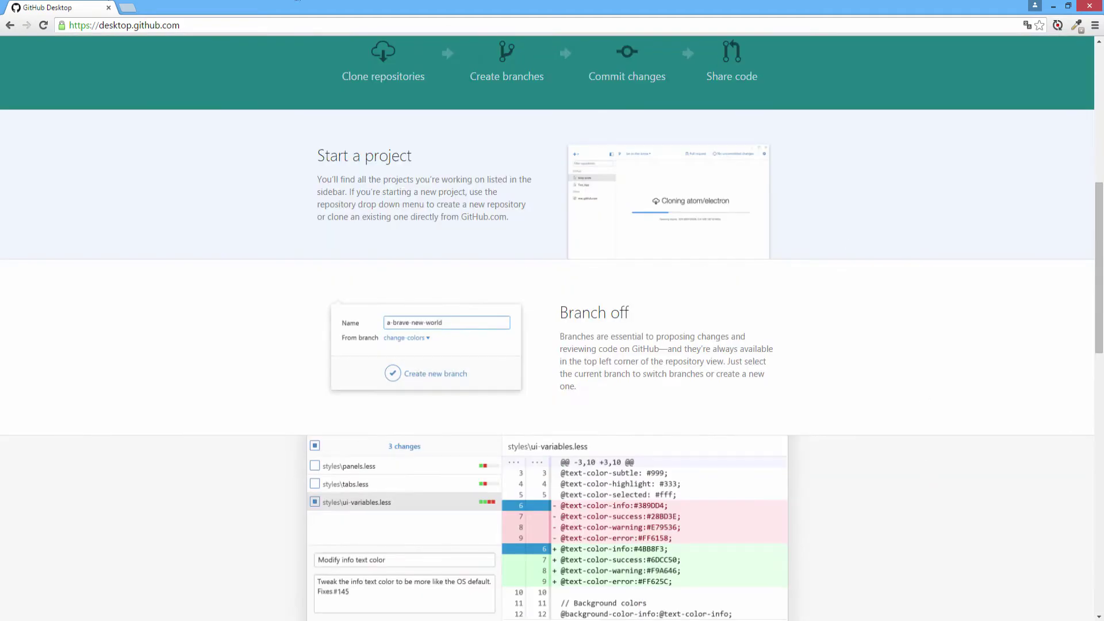
click(10, 26)
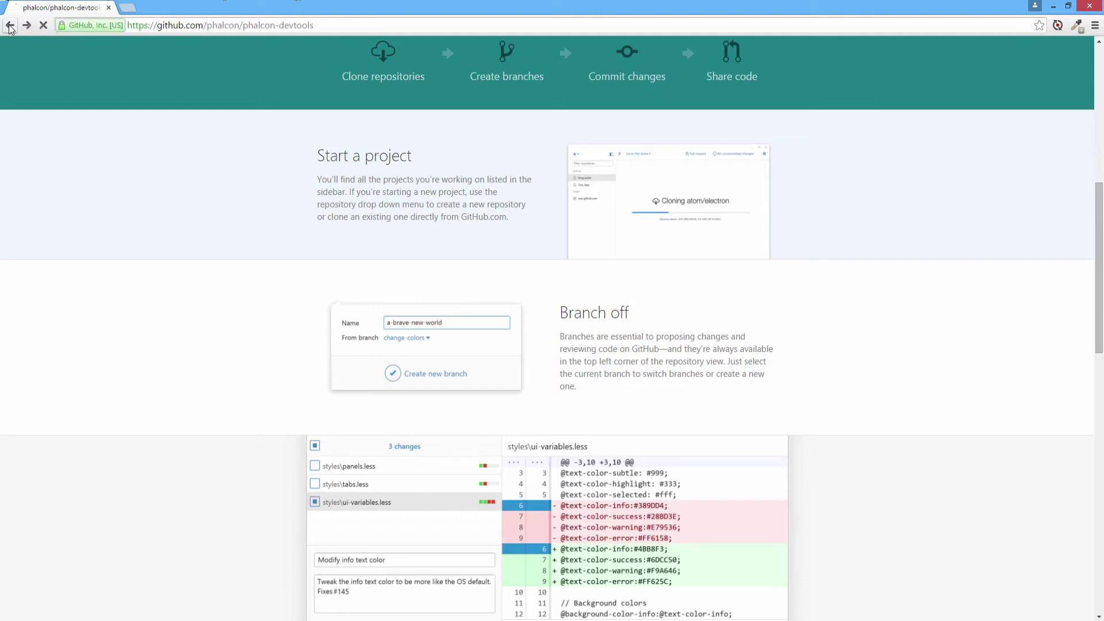
click(780, 390)
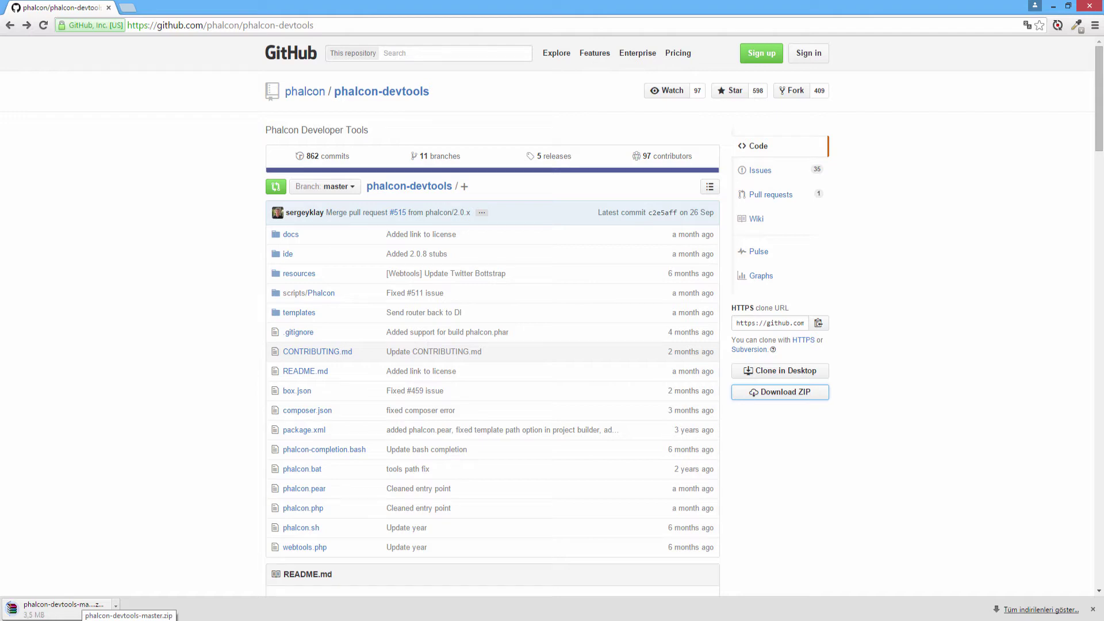
Show the desktop and open the localweb folder through the WWW shortcut.
key(super+d)
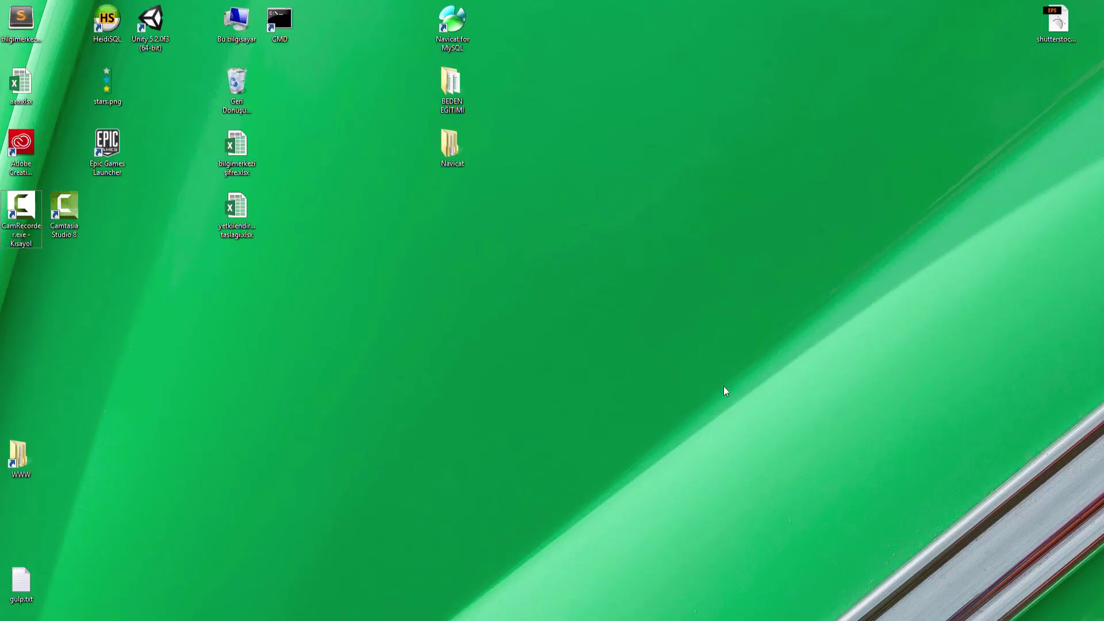
click(27, 459)
double_click(28, 455)
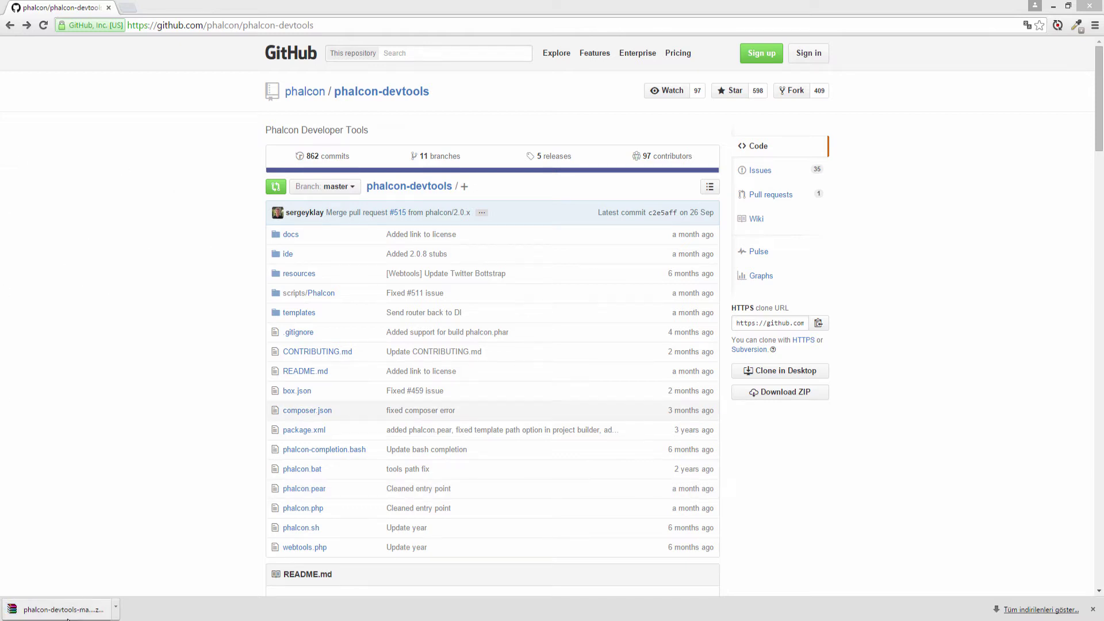
Open phalcon-devtools-master.zip in WinRAR and drag its phalcon-devtools-master folder into localweb.
click(51, 610)
click(477, 212)
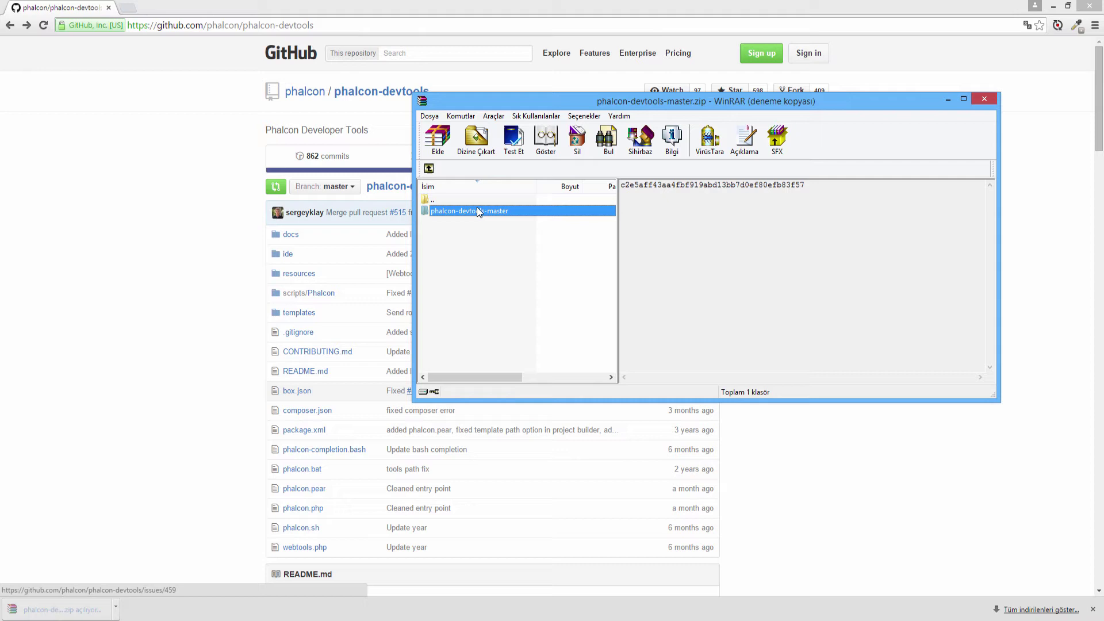
click(767, 255)
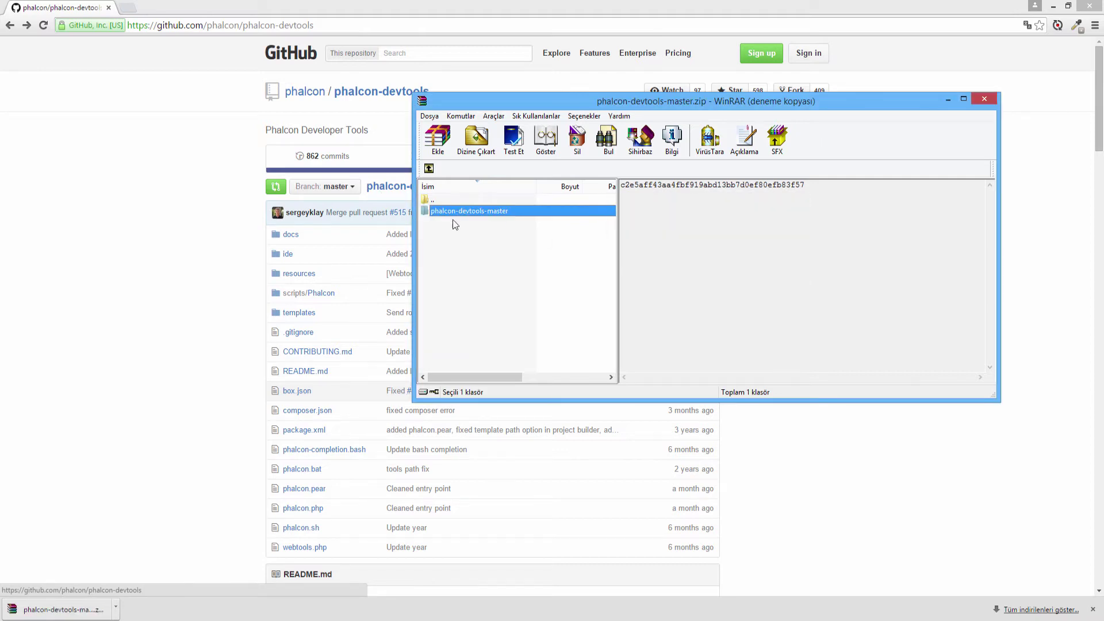
double_click(468, 210)
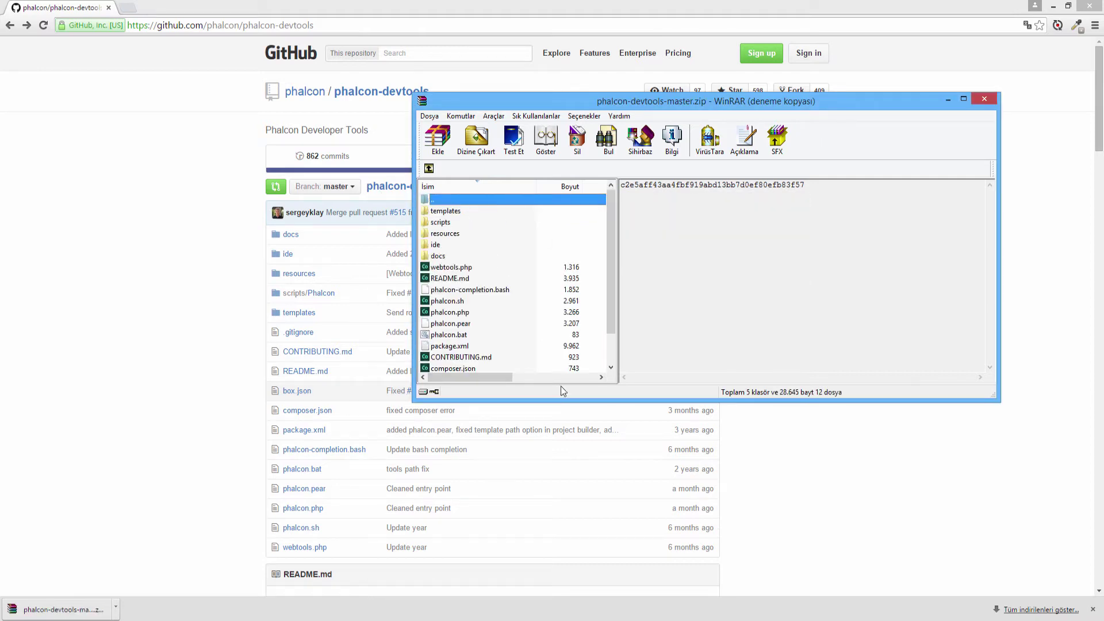
double_click(580, 102)
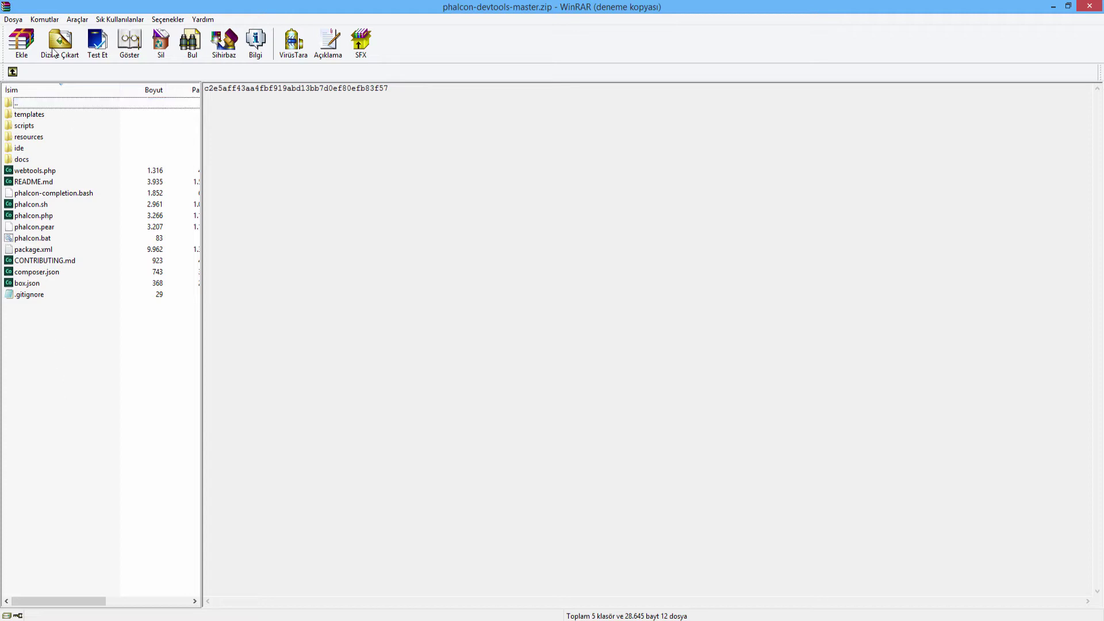
click(12, 72)
mouse_move(52, 114)
mouse_down()
mouse_move(198, 334)
mouse_move(193, 311)
mouse_up()
key(alt+Tab)
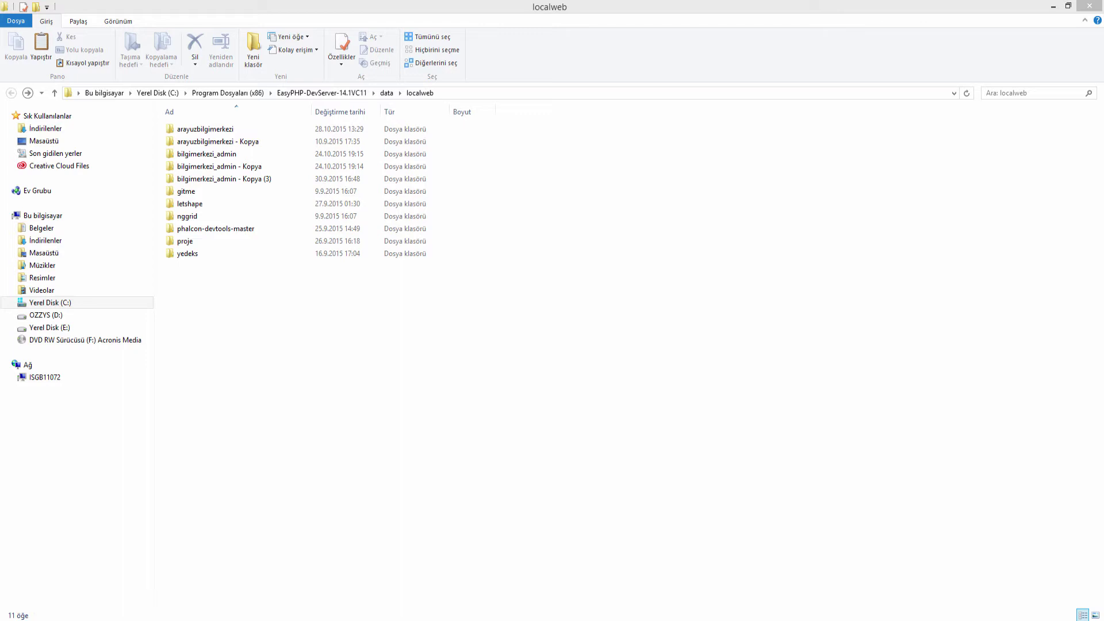
Rename the phalcon-devtools-master folder to devtools and open it.
click(224, 229)
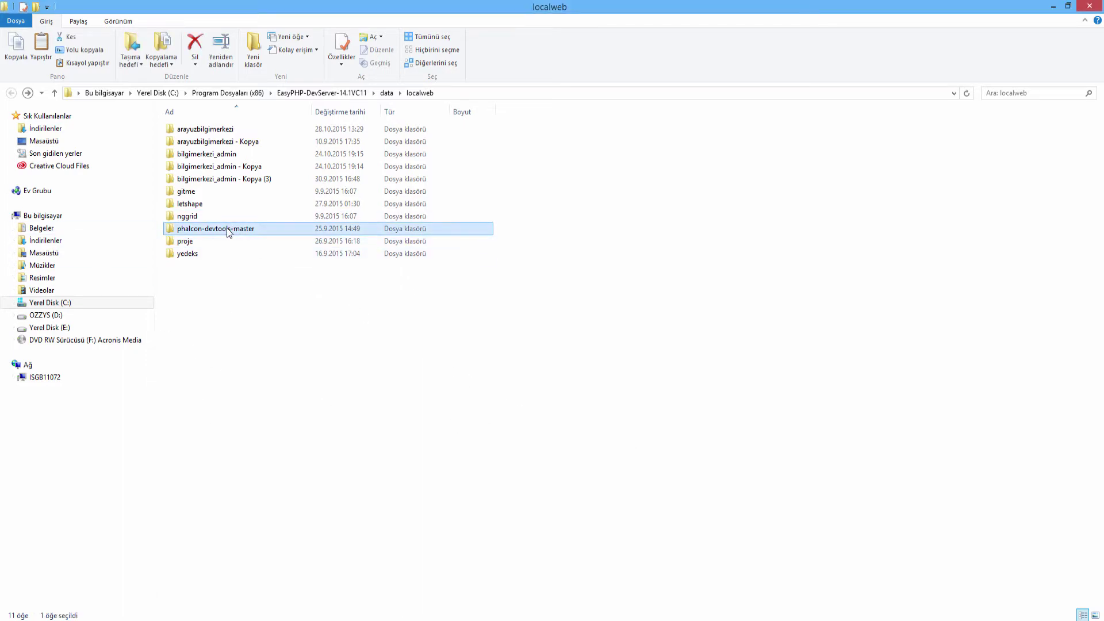
key(F2)
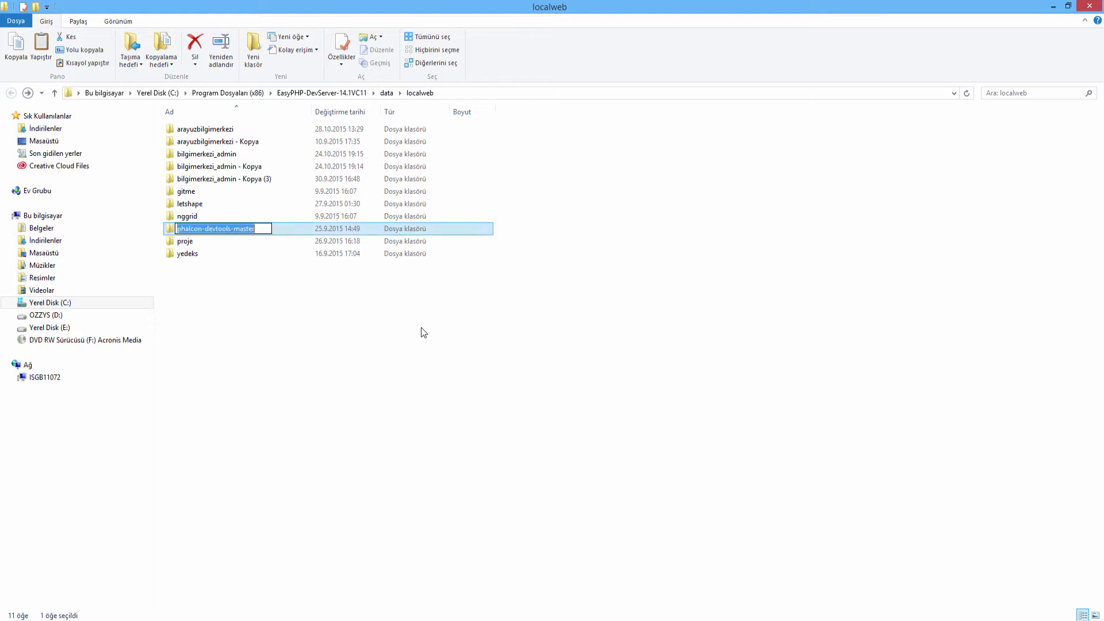
text(devtools)
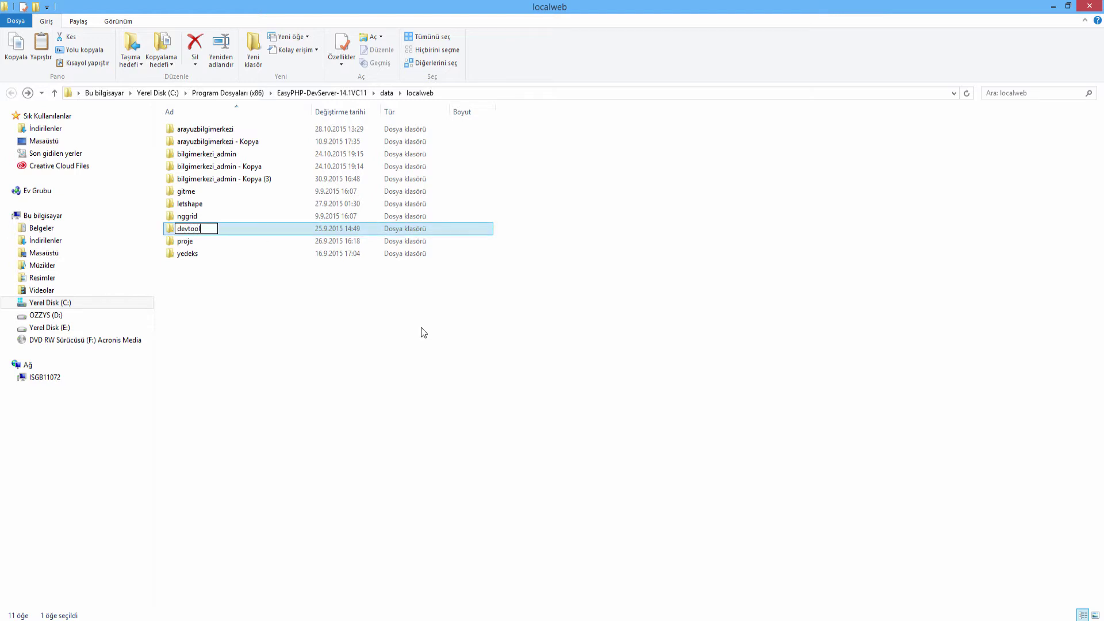
key(Return)
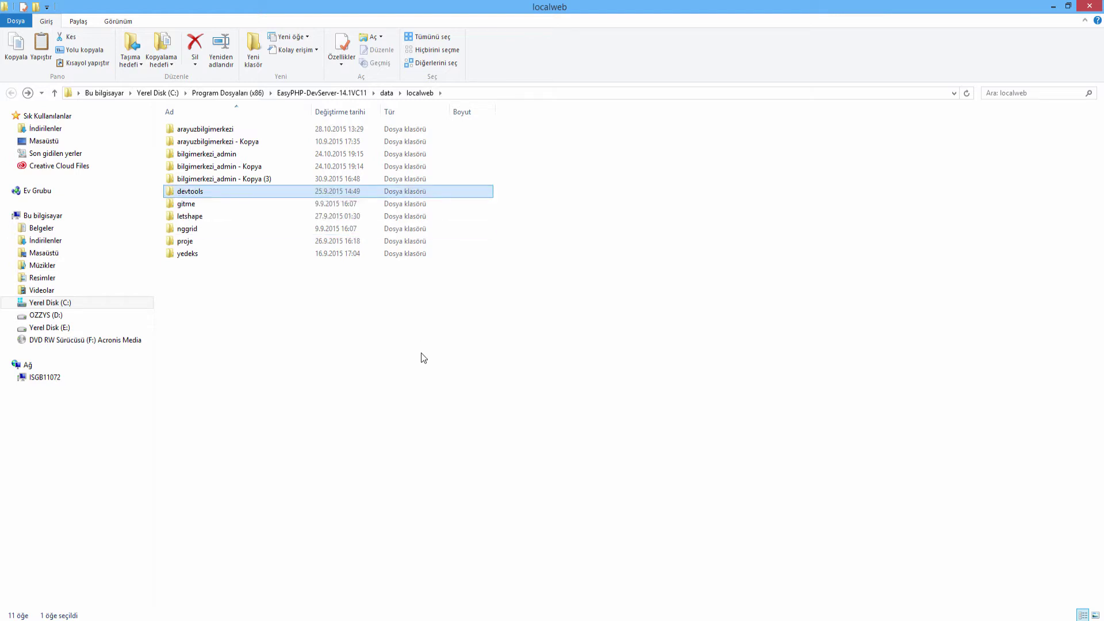
click(278, 369)
click(207, 195)
double_click(202, 191)
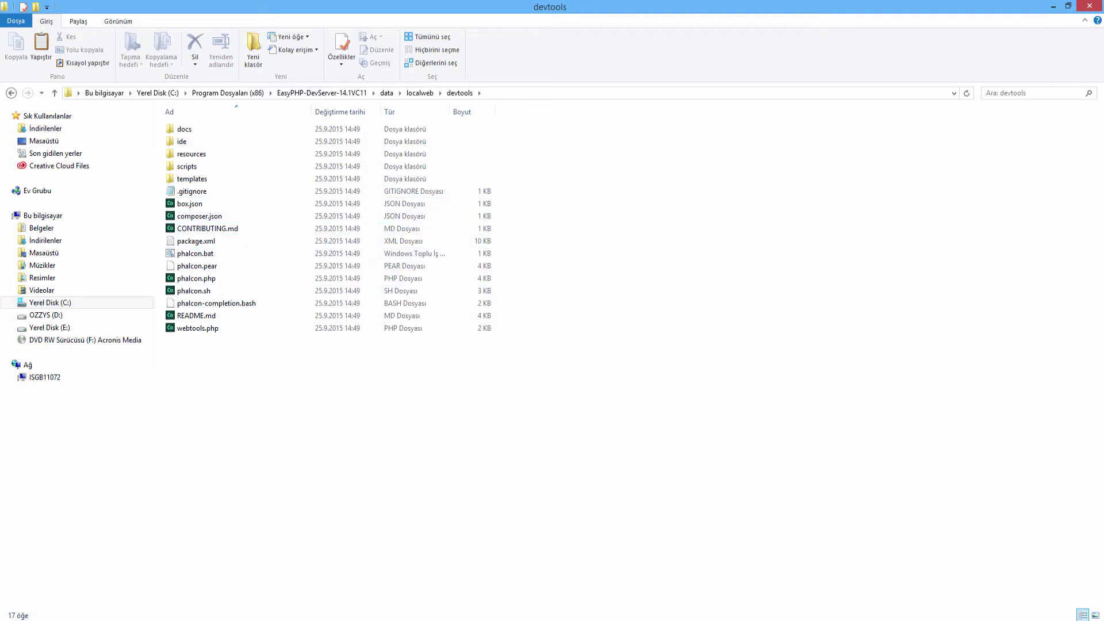
Open a Command Prompt window and copy the devtools folder path from Explorer.
click(1100, 615)
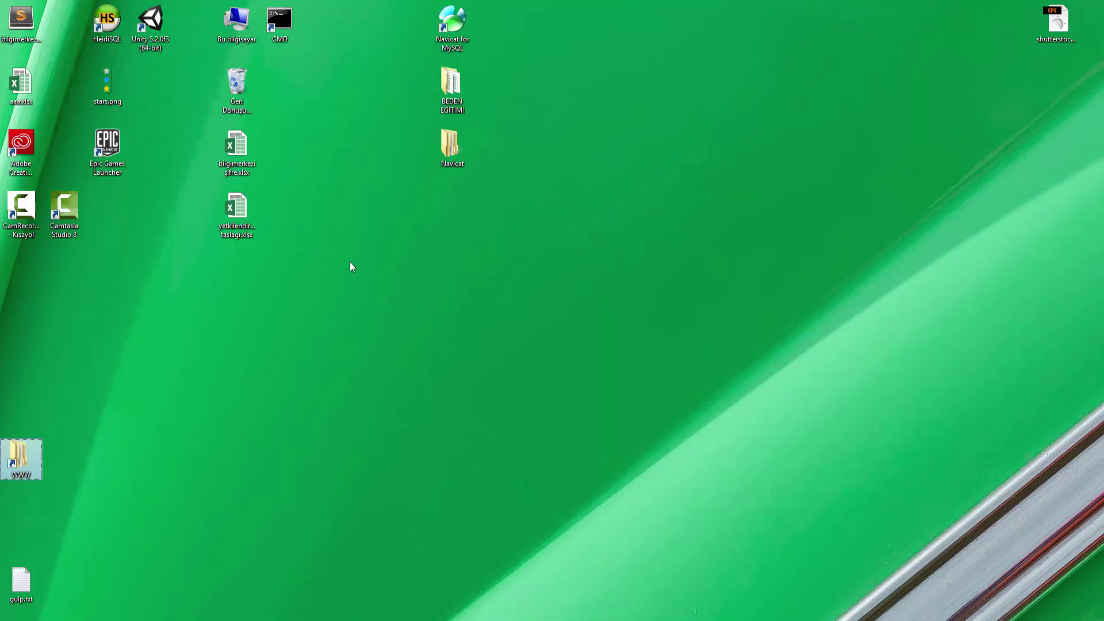
key(Return)
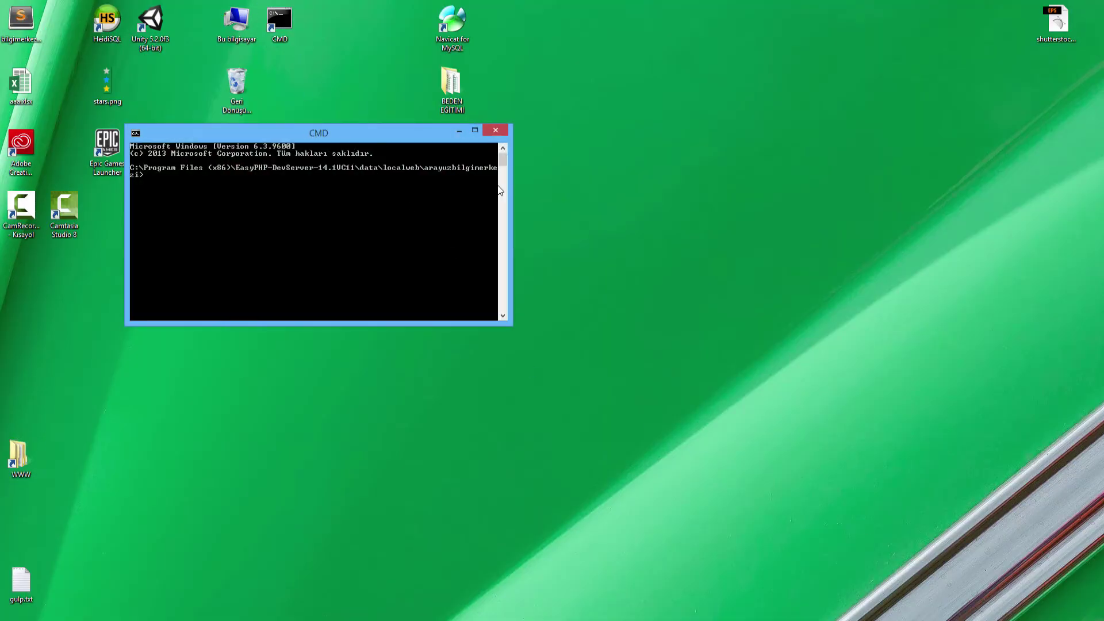
drag(311, 130, 602, 261)
key(alt+Tab)
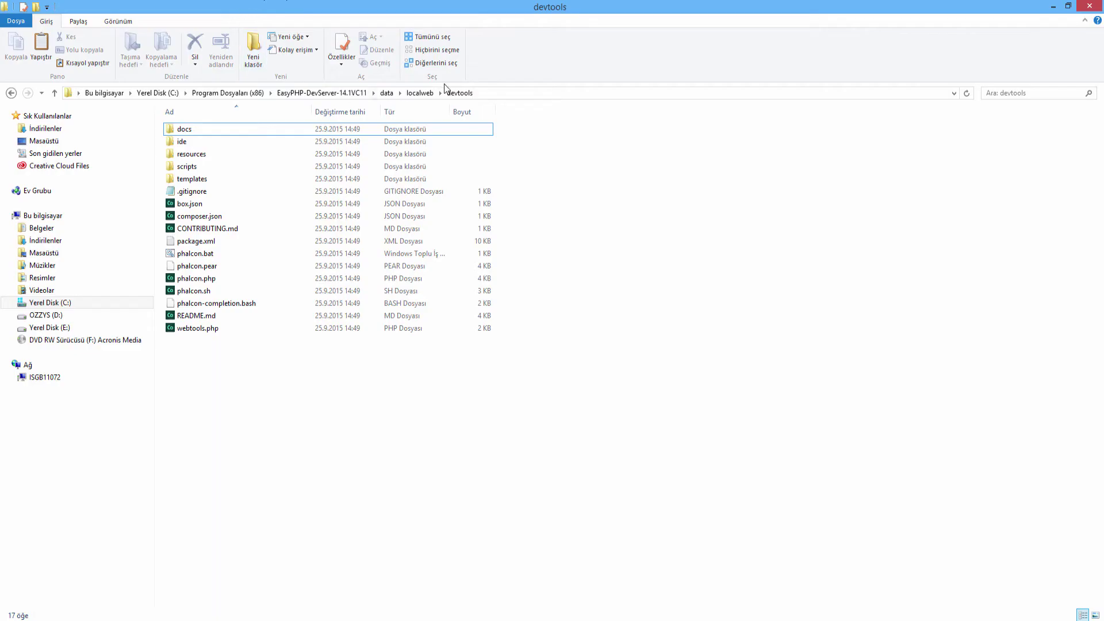
click(496, 93)
key(ctrl+c)
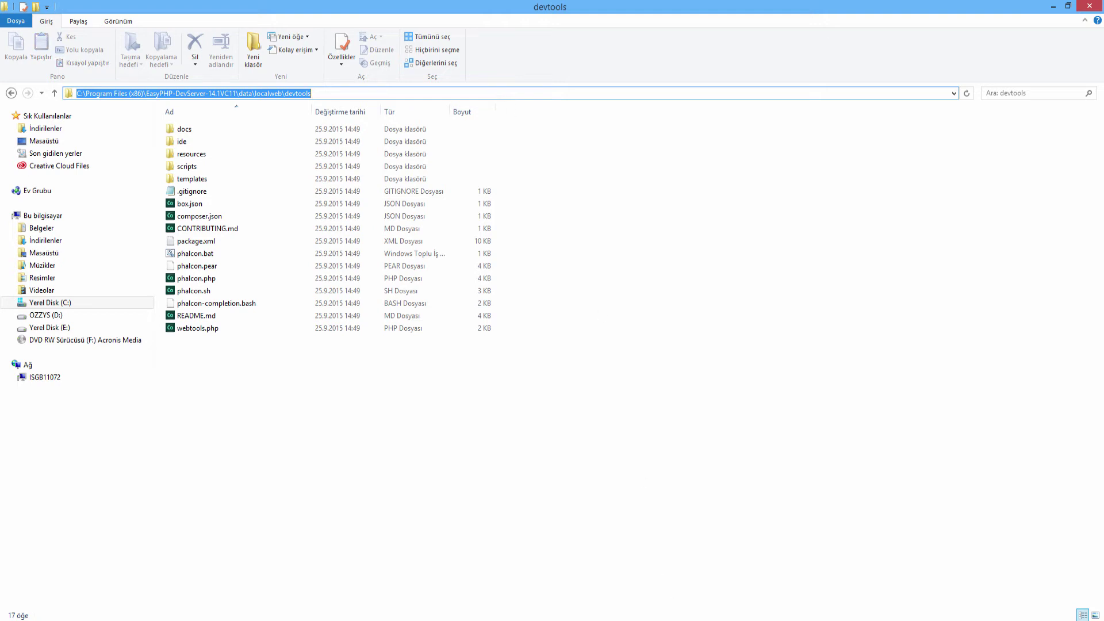
Cd into the pasted devtools path and run phalcon to list the DevTools 2.0.7 commands.
key(alt+Tab)
text(cd)
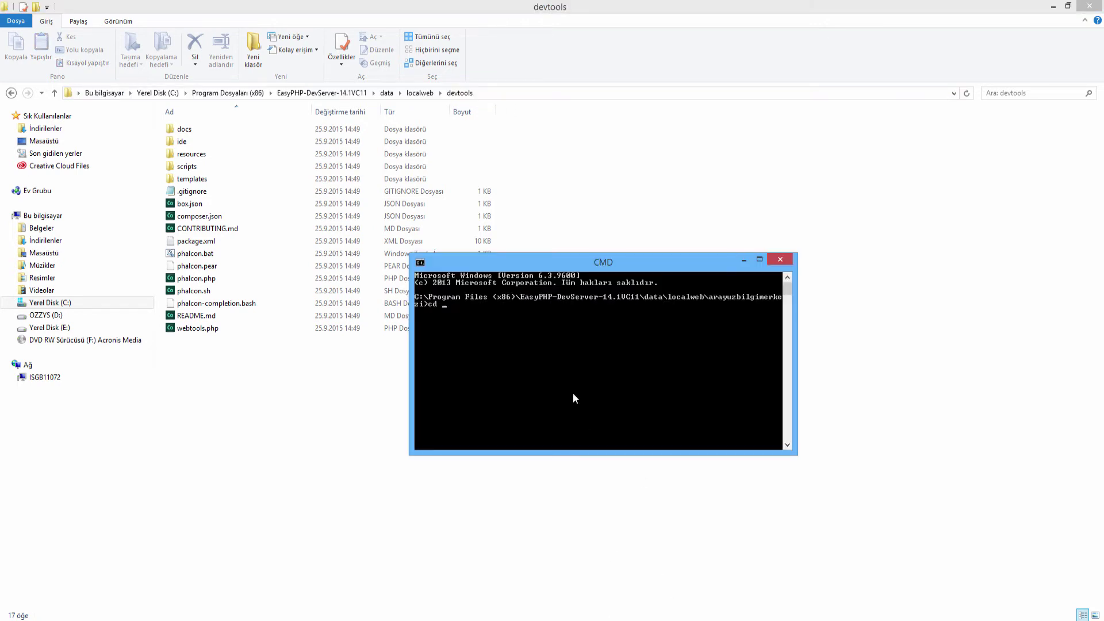
right_click(520, 371)
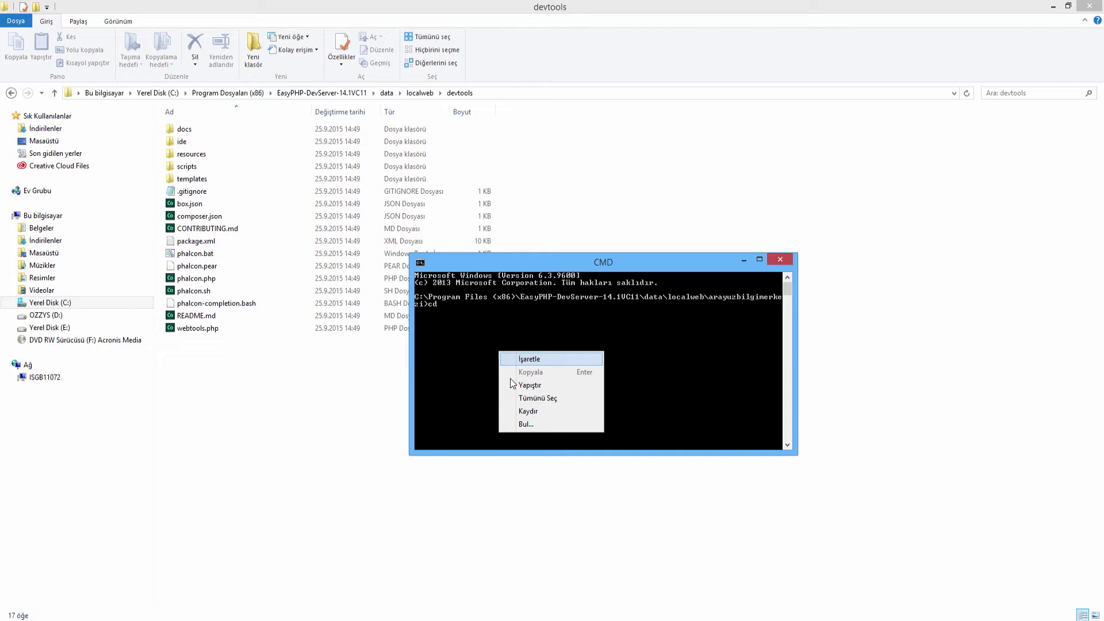
click(535, 388)
key(Return)
text(phalco)
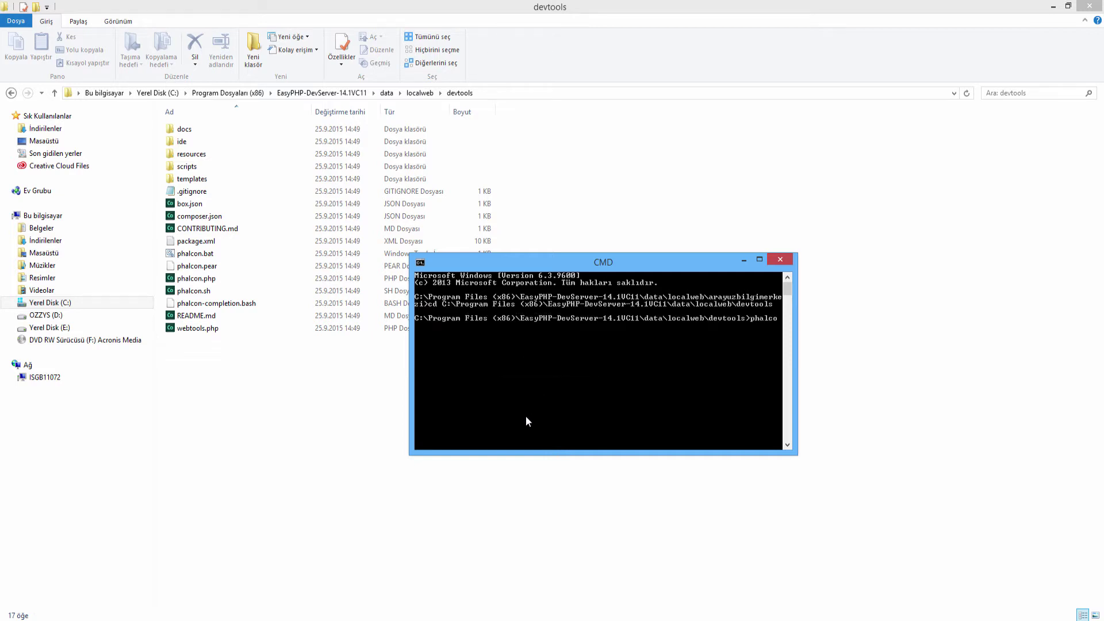
text(n)
key(Return)
Enlarge the console, cd.. up to C:\, and run phalcon, which is not recognized.
drag(572, 262, 561, 95)
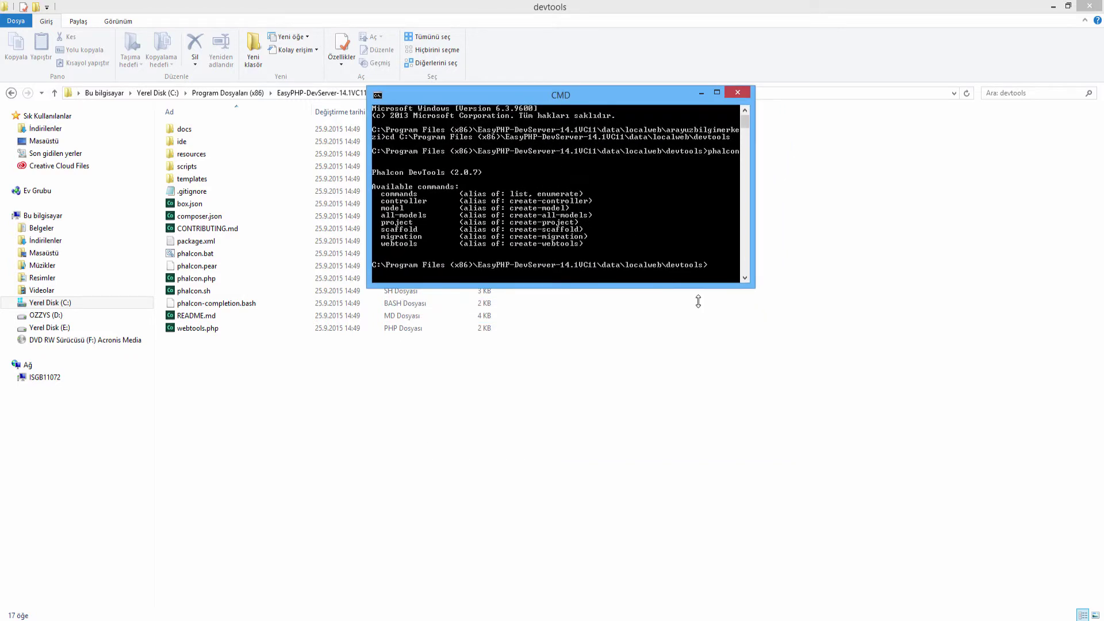
drag(756, 309, 757, 427)
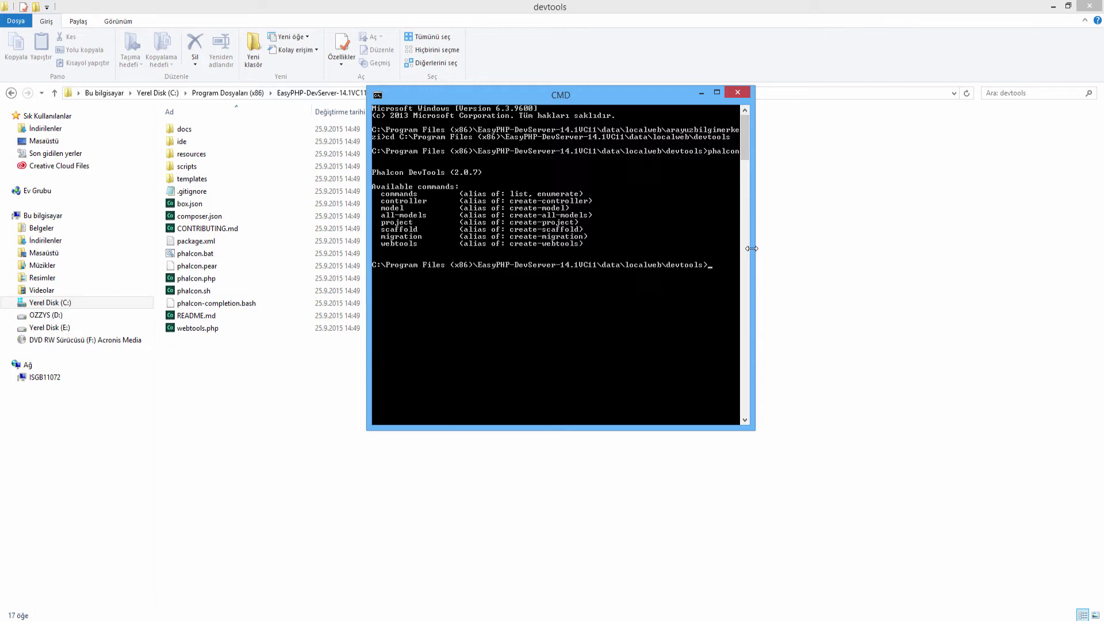
text(cd.)
key(Return)
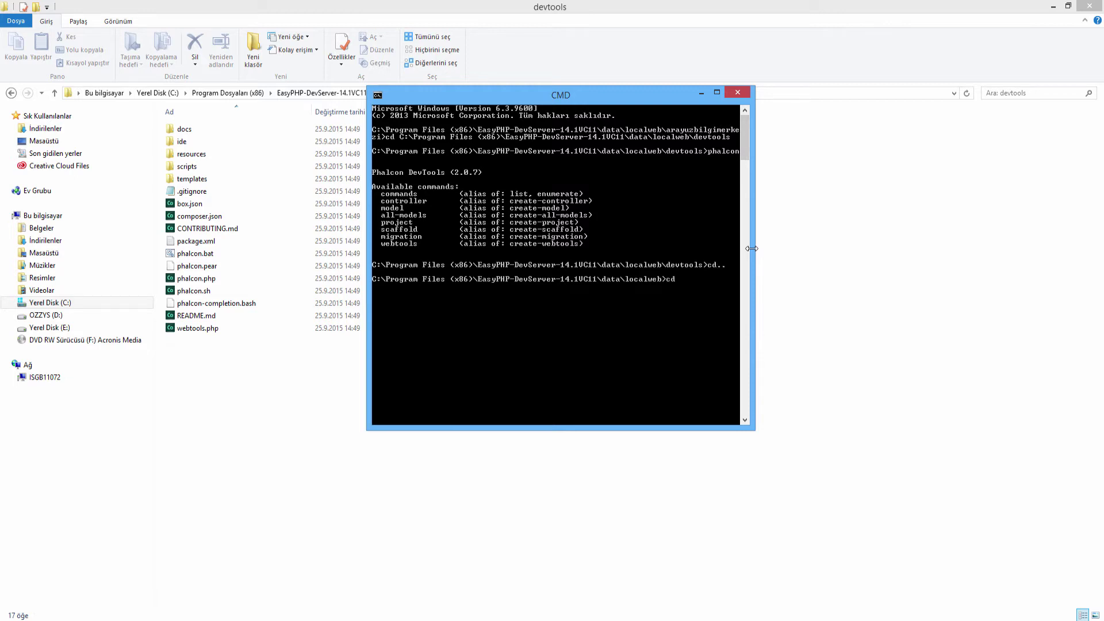
text(..)
key(Return)
text(.)
key(Return)
text(cd..)
key(Return)
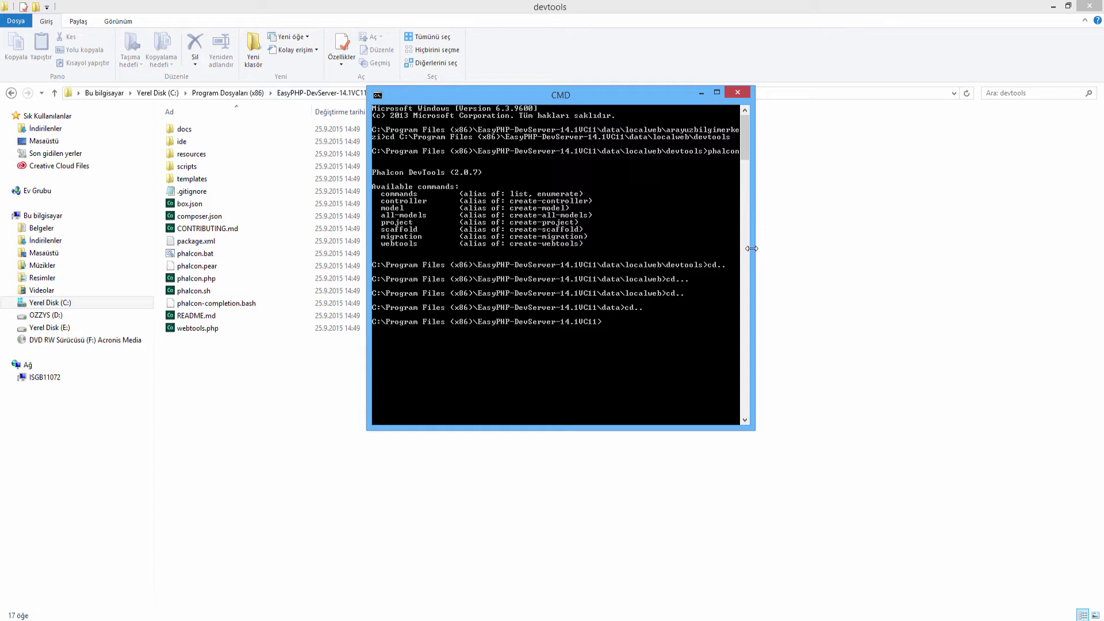
key(Return)
text(cd..)
text(phalcon)
key(Return)
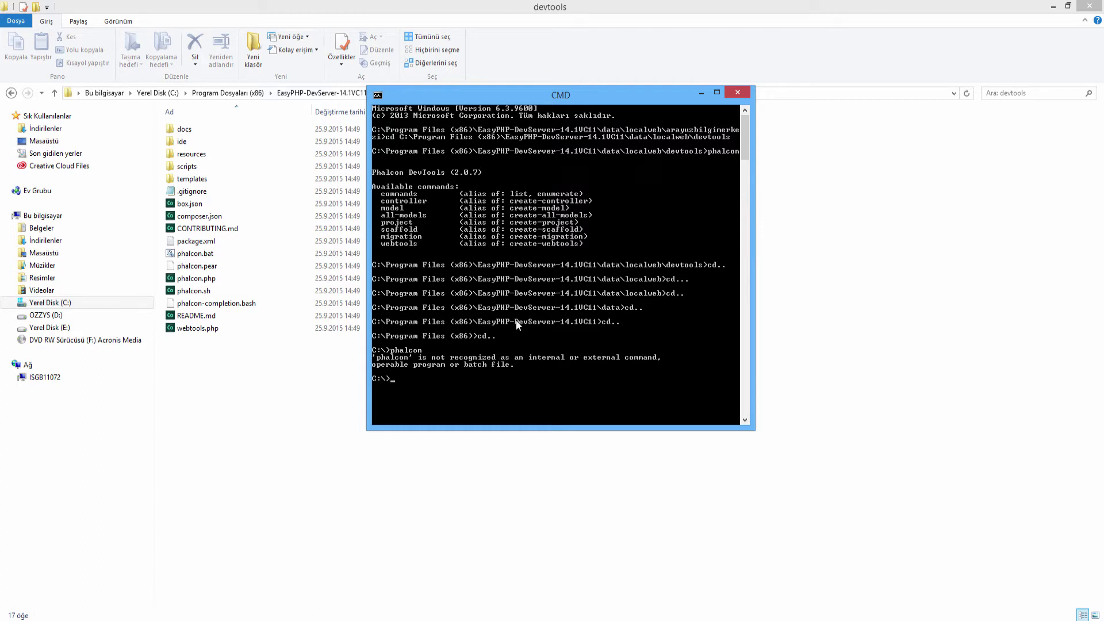
Clear all windows off the desktop and bring up the Bu bilgisayar shortcut menu.
click(309, 397)
click(512, 93)
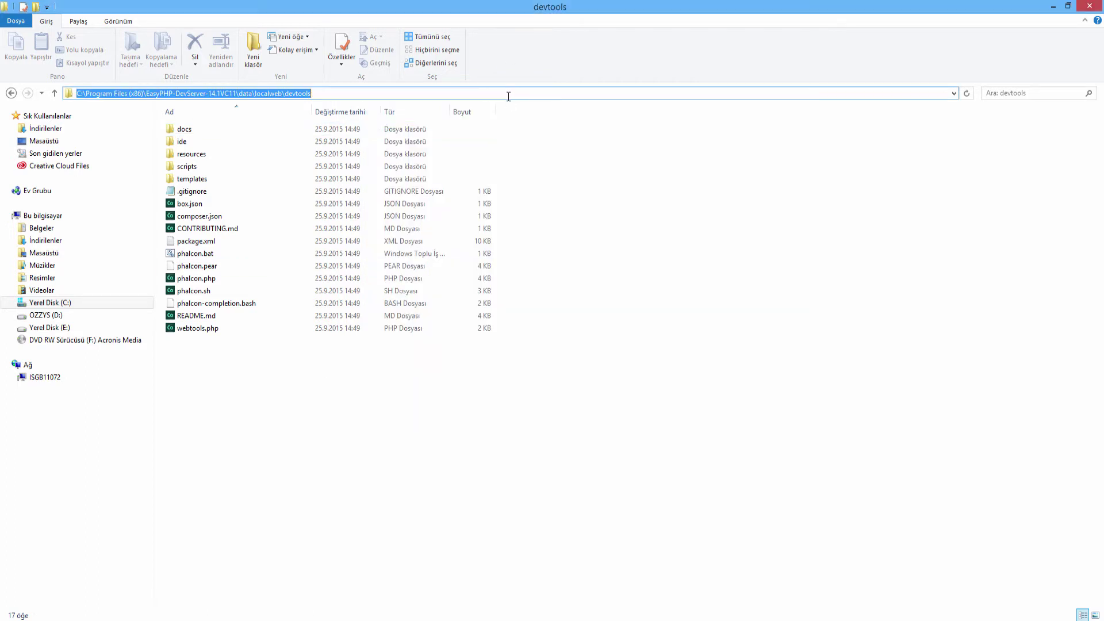
click(592, 398)
key(super+d)
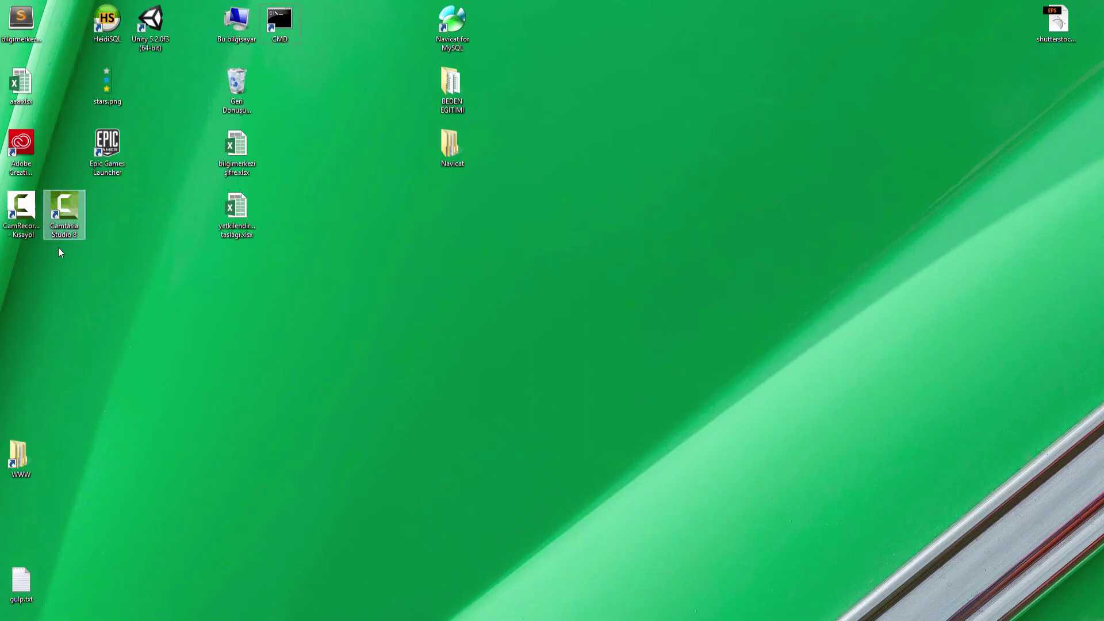
key(super)
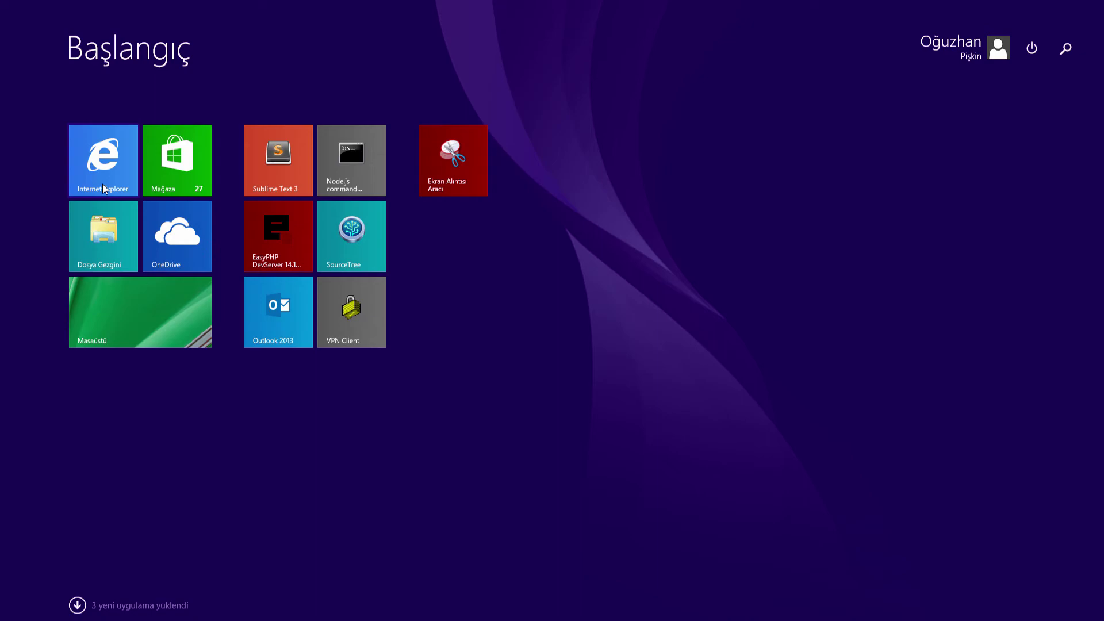
click(333, 230)
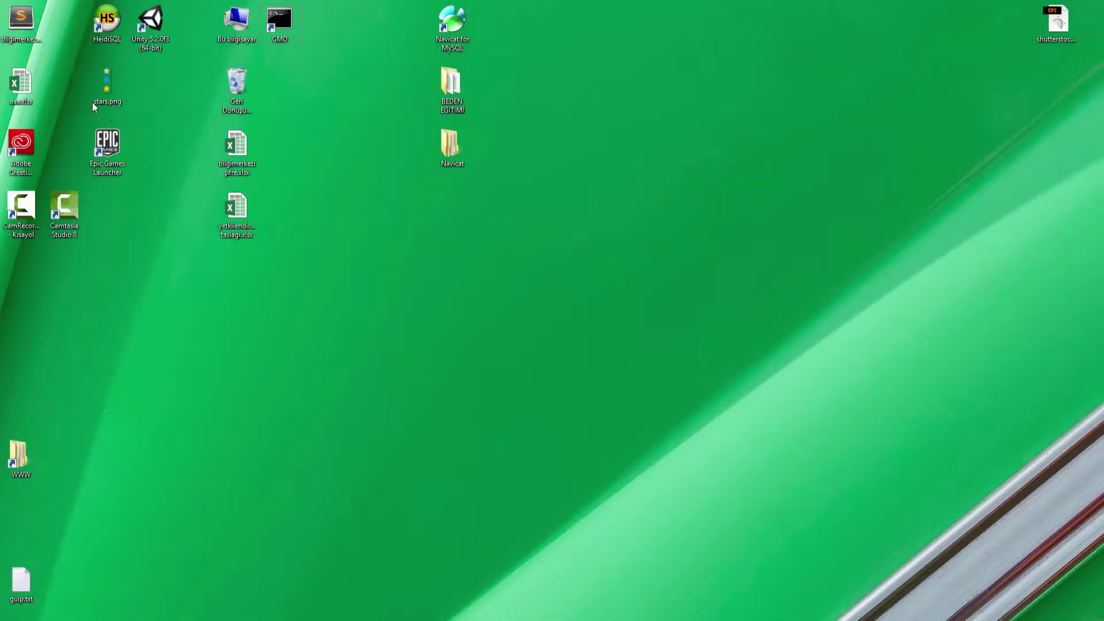
right_click(237, 24)
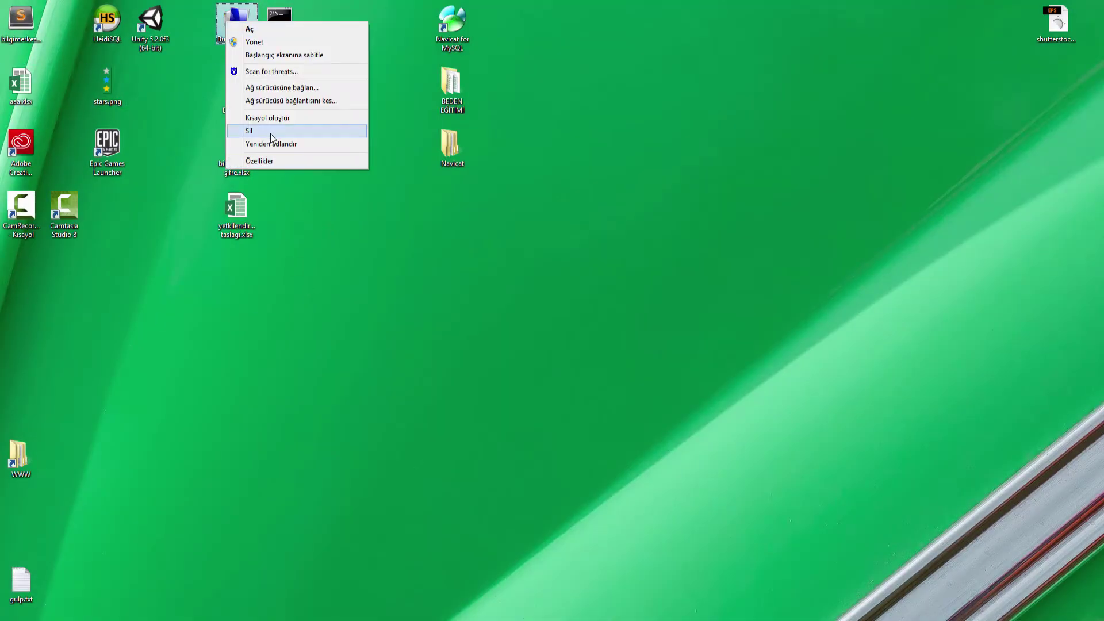
Open Özellikler for Bu bilgisayar and launch Gelişmiş sistem ayarları.
click(272, 161)
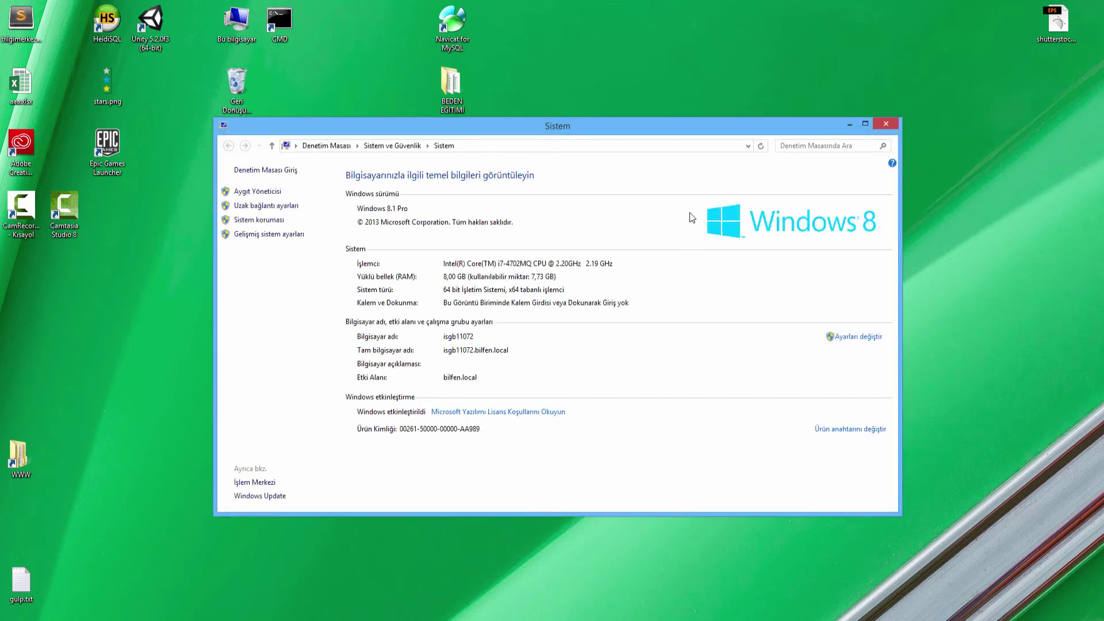
drag(662, 128, 567, 77)
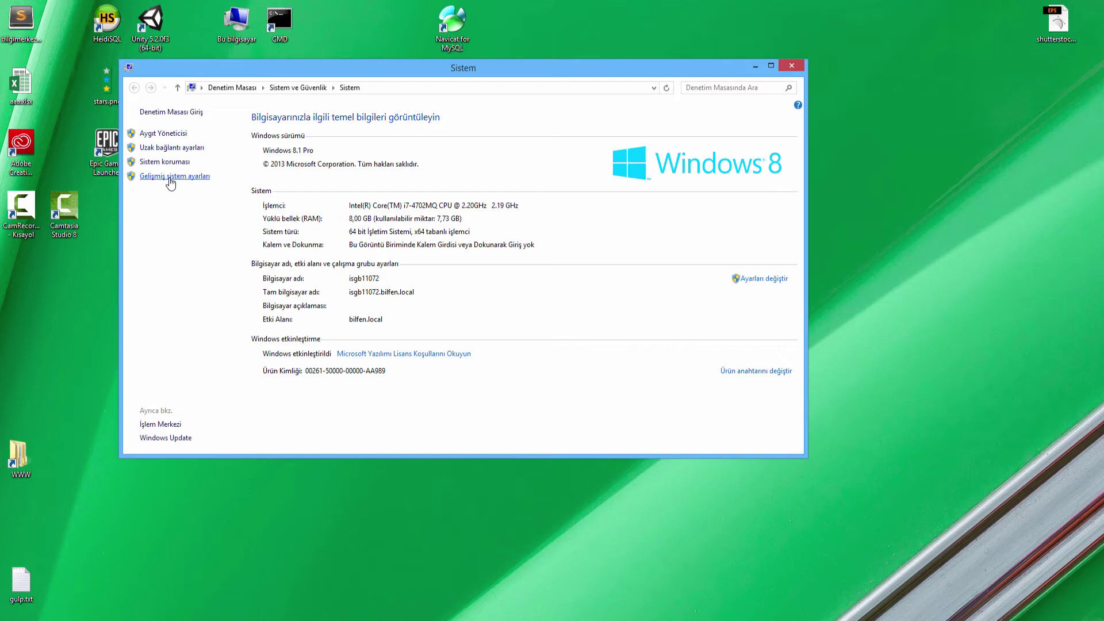
click(764, 279)
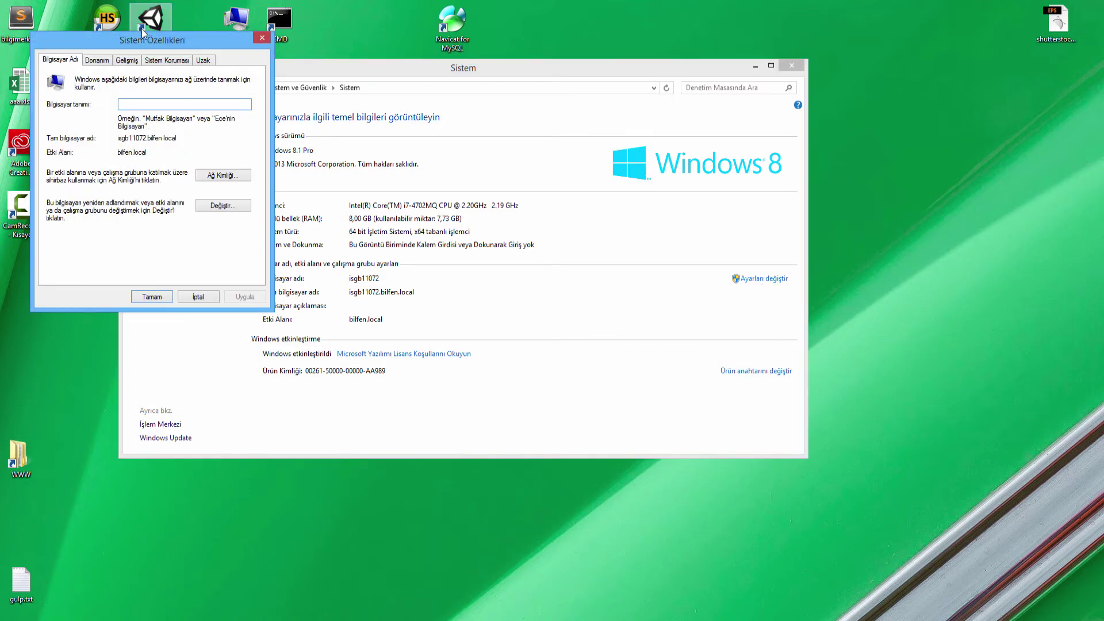
Reposition the Sistem Özellikleri dialog and browse its tabs, ending on Gelişmiş.
drag(150, 40, 227, 64)
drag(497, 151, 517, 161)
click(541, 180)
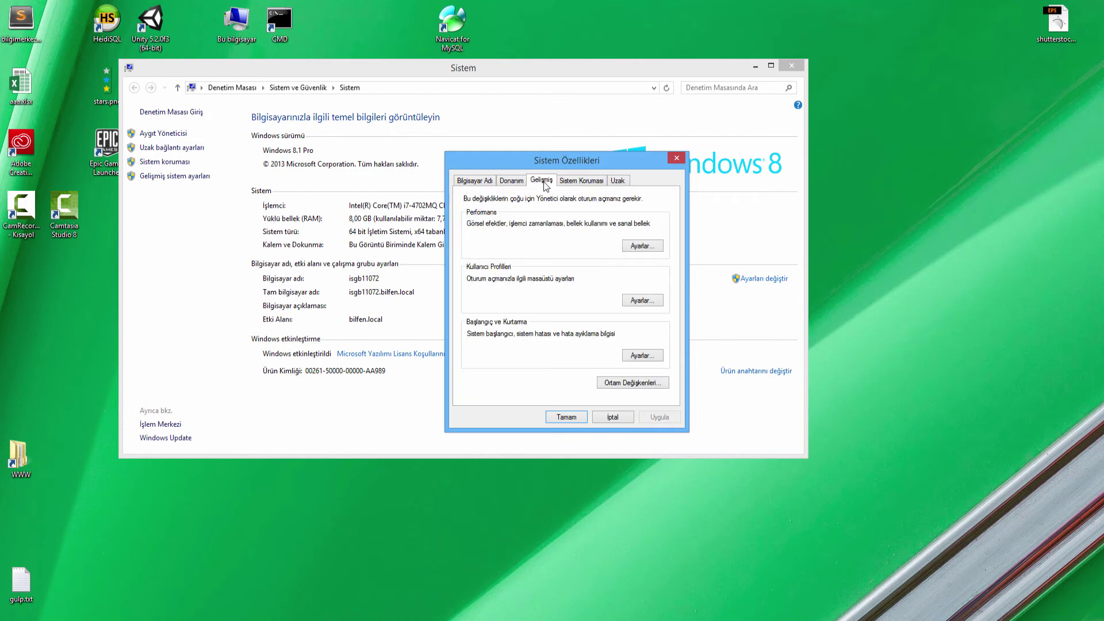
click(513, 180)
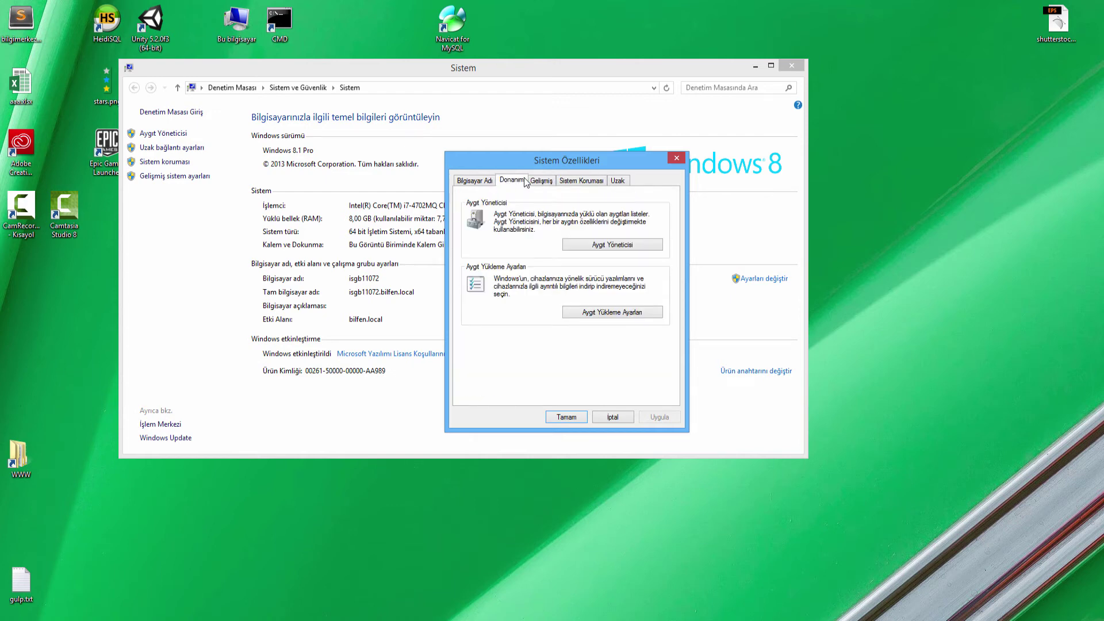
click(587, 181)
click(476, 180)
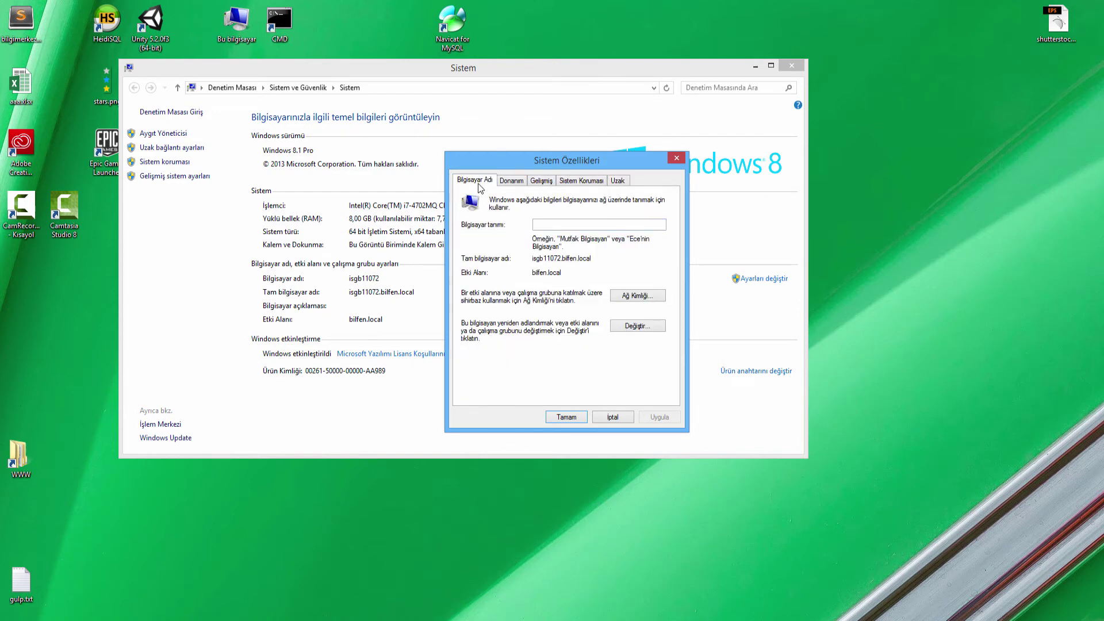
click(509, 181)
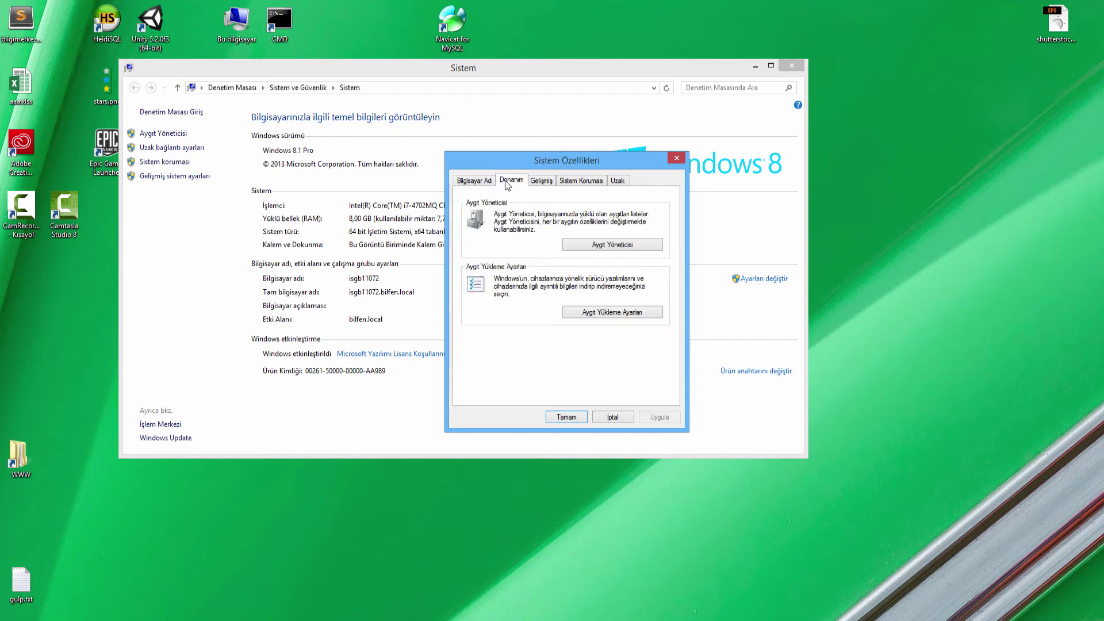
click(543, 181)
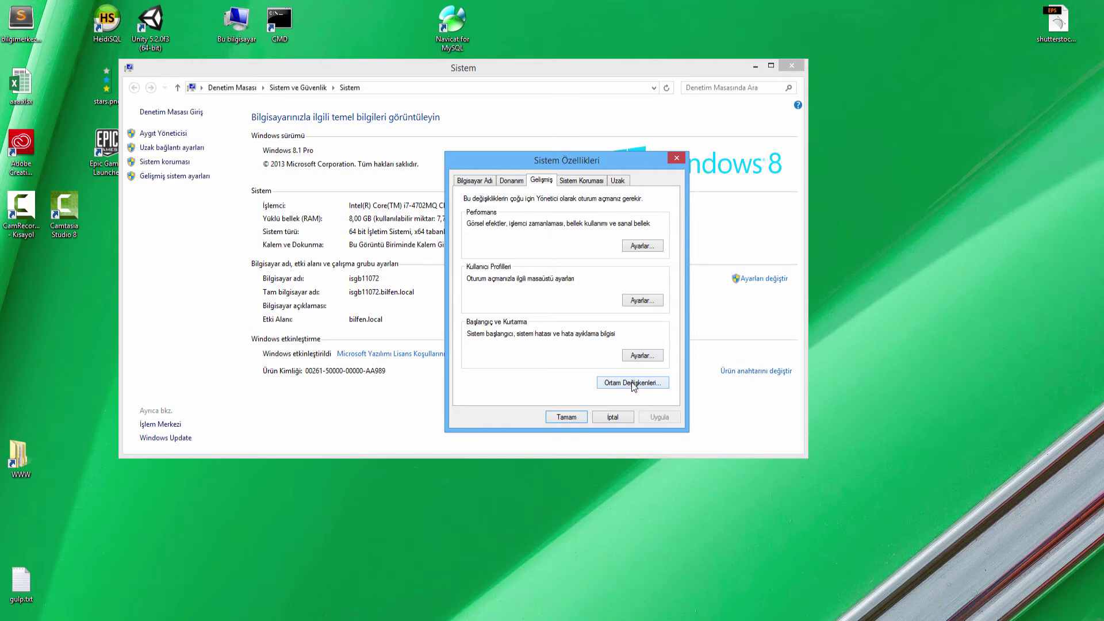
Open Environment Variables and start editing the system Path variable.
click(633, 383)
drag(574, 204, 271, 153)
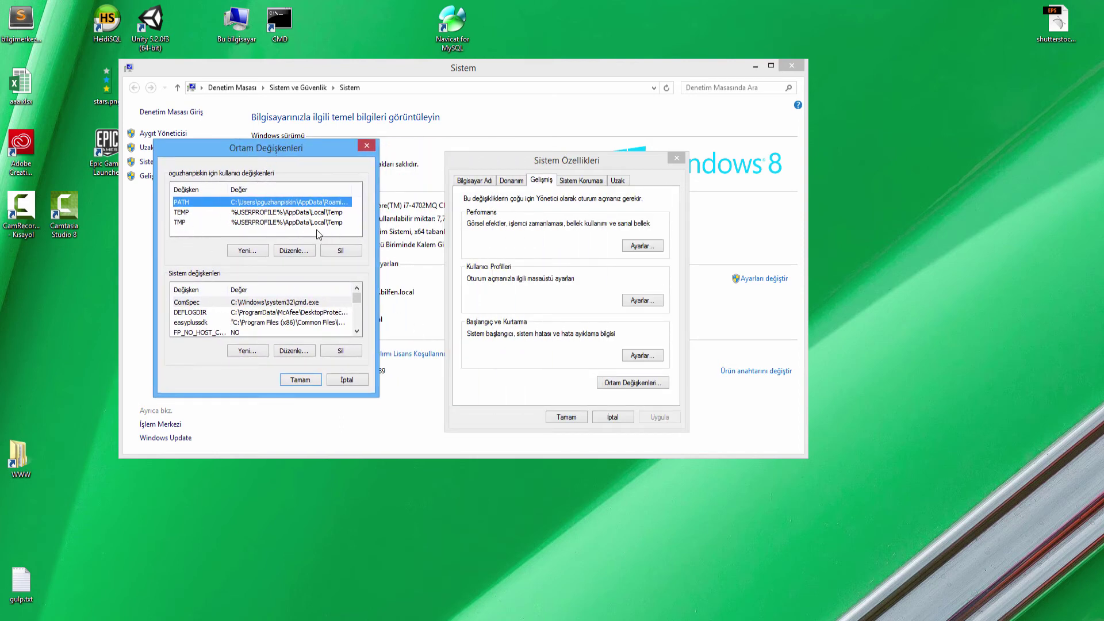
click(356, 332)
click(357, 332)
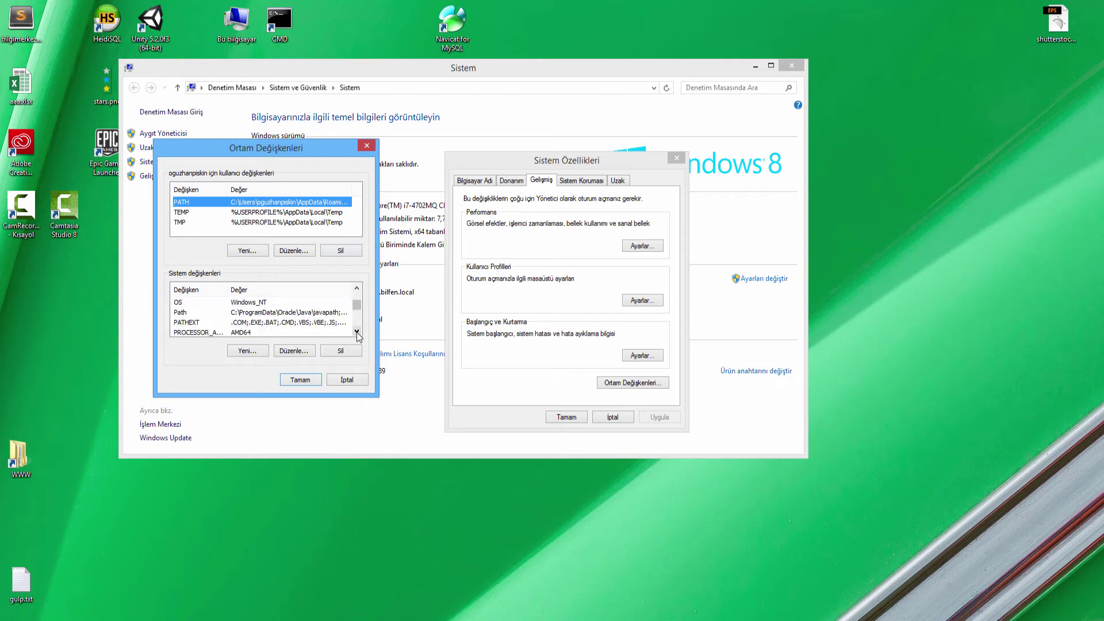
click(185, 313)
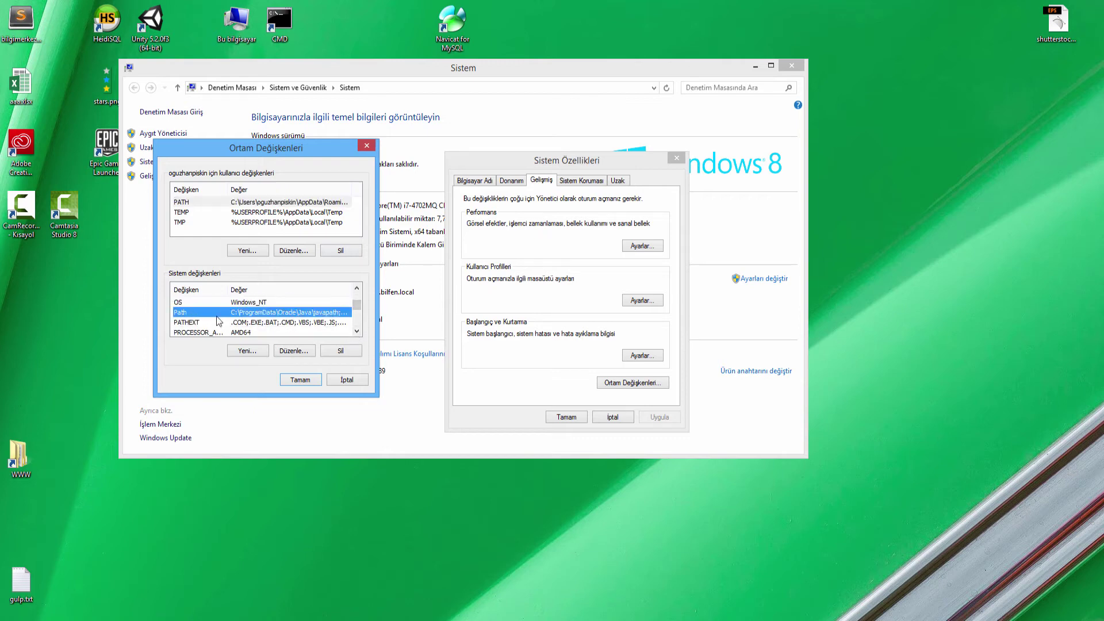
click(293, 350)
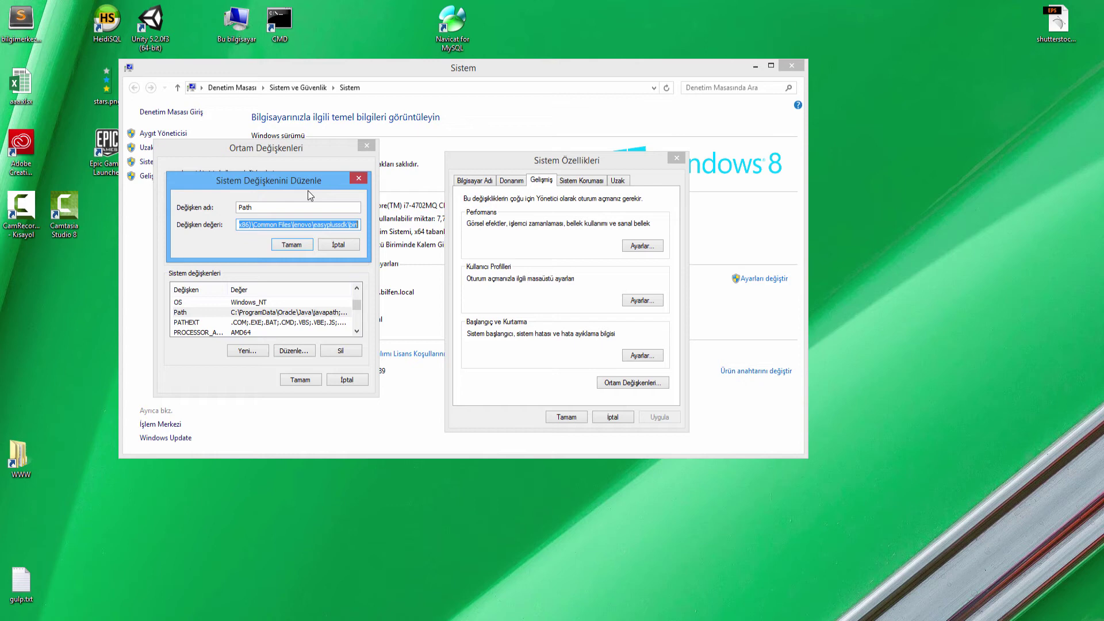
Append ';' and the localweb\devtools path to Path, confirming with Tamam.
click(344, 224)
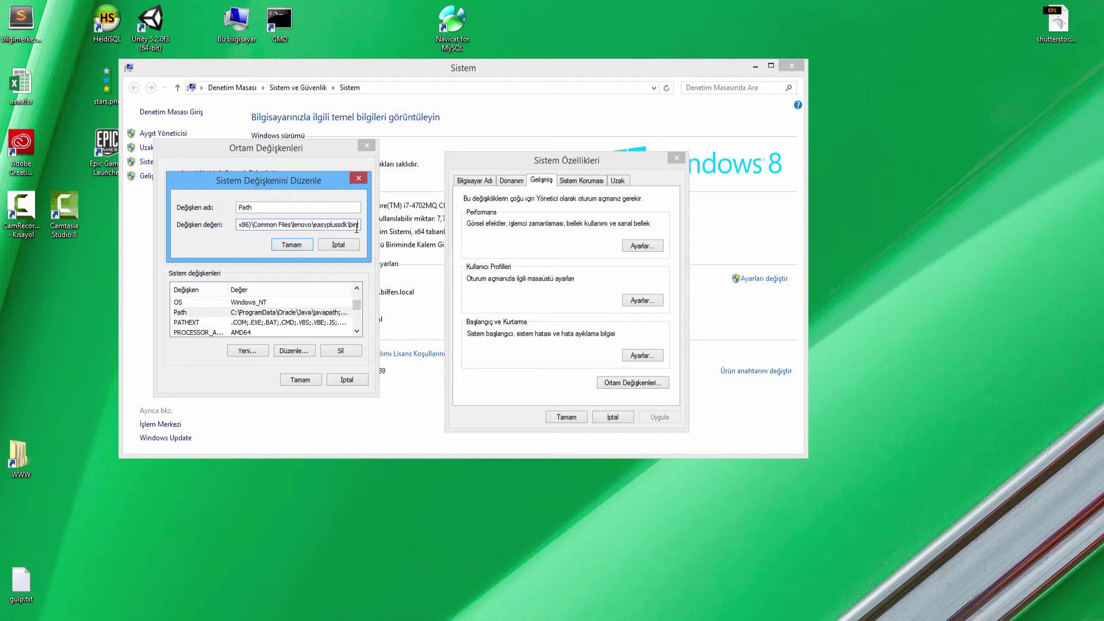
text(;)
key(ctrl+v)
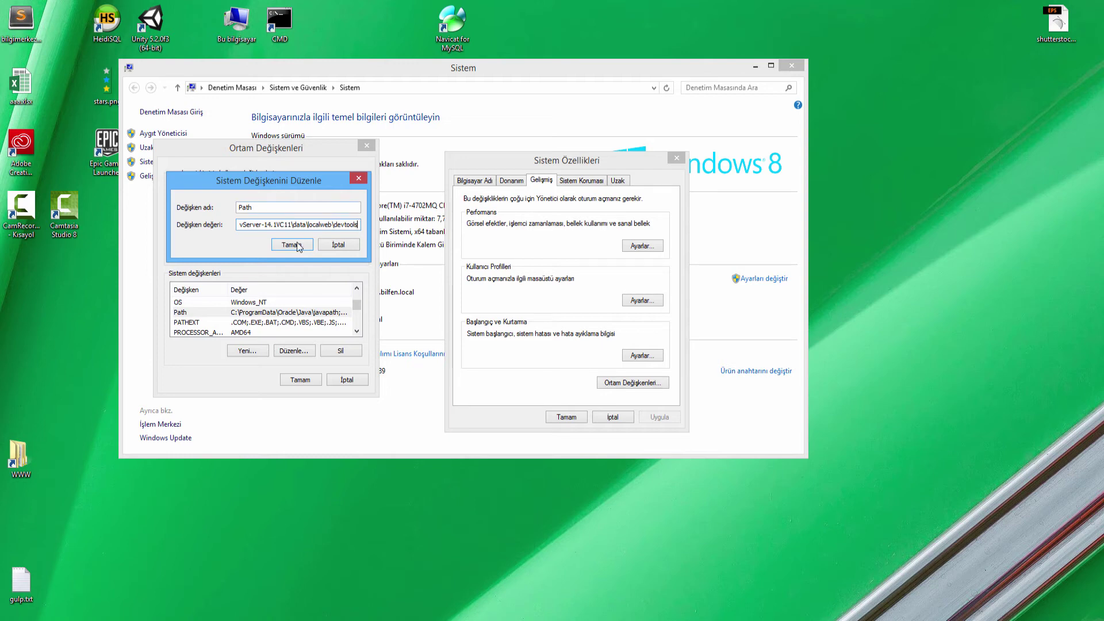
click(291, 245)
Confirm the environment variable settings and re-run phalcon in the old console.
click(300, 380)
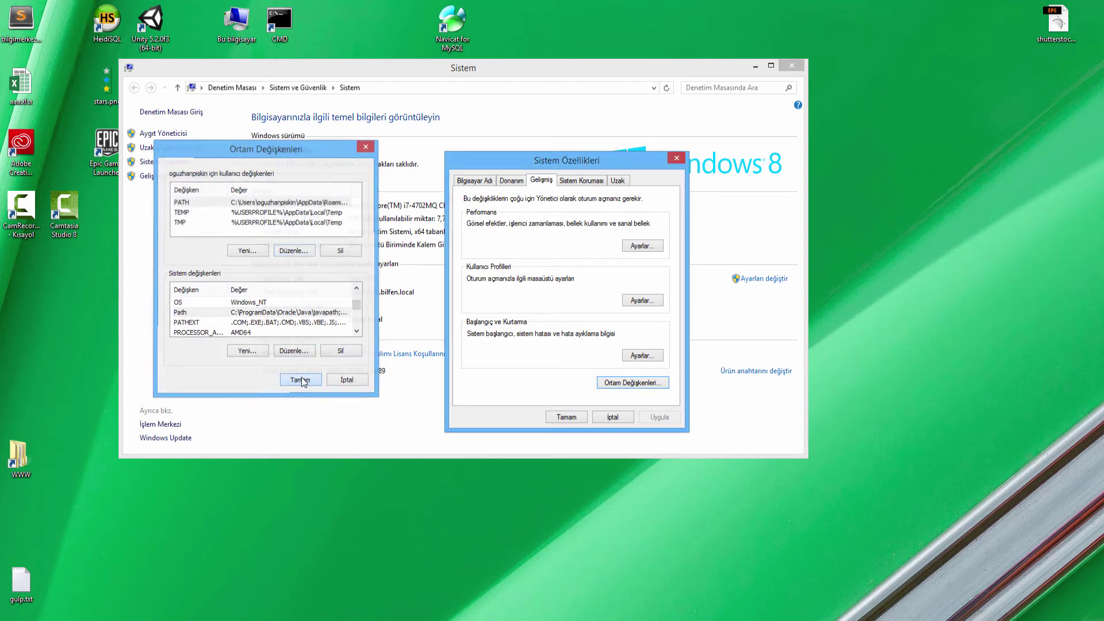
click(567, 417)
key(alt+Tab)
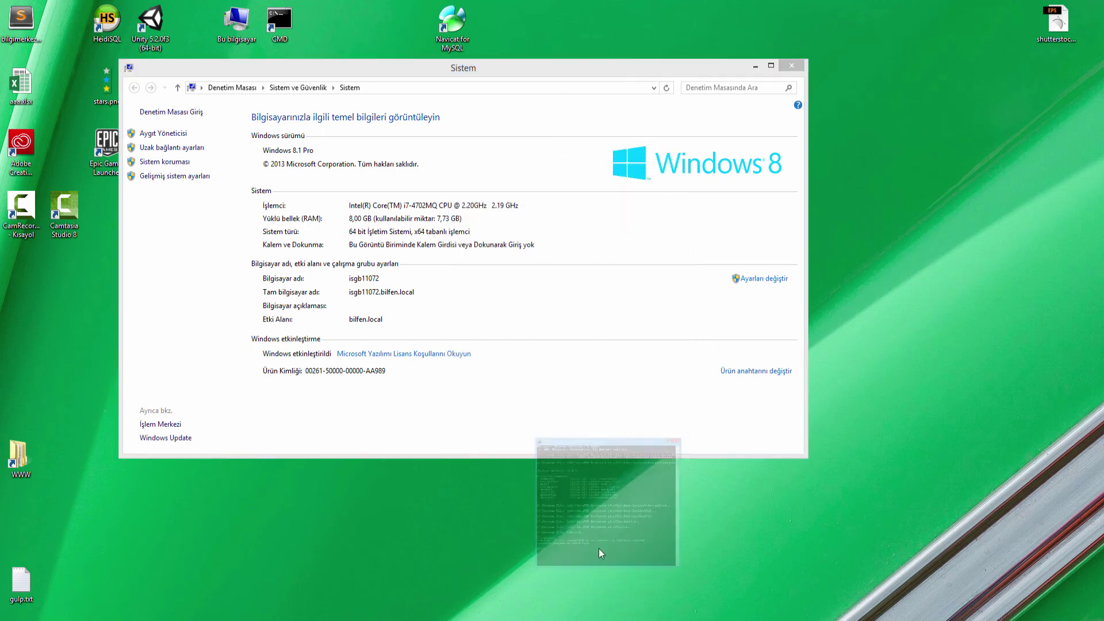
key(Up)
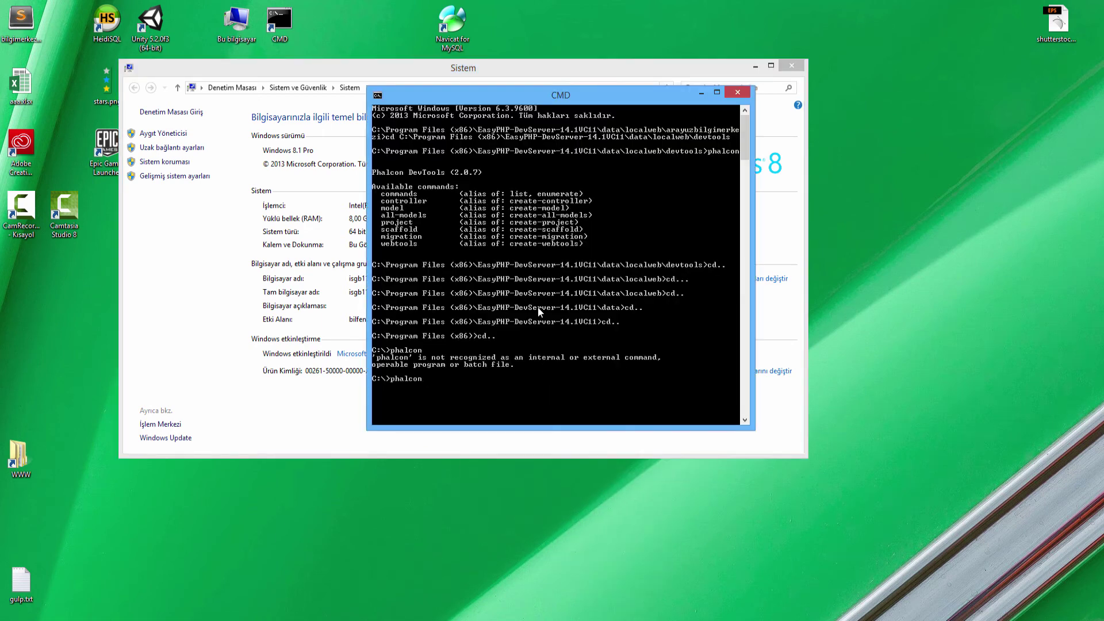
key(Return)
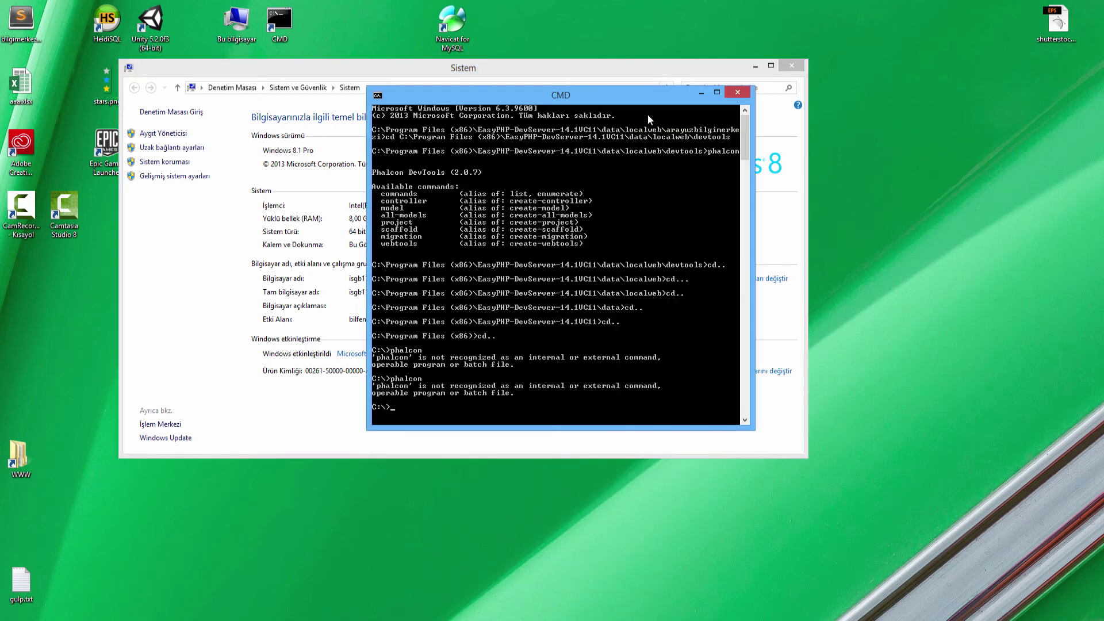
Replace the old console with a fresh, centred Command Prompt and run phalcon there.
click(738, 93)
double_click(279, 25)
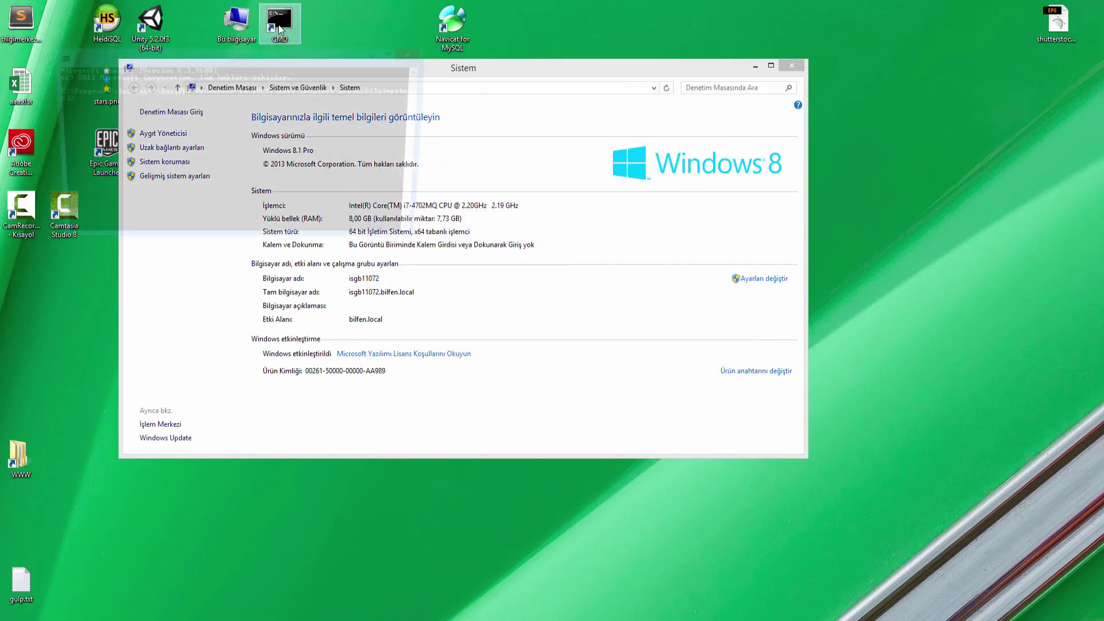
drag(213, 55, 481, 206)
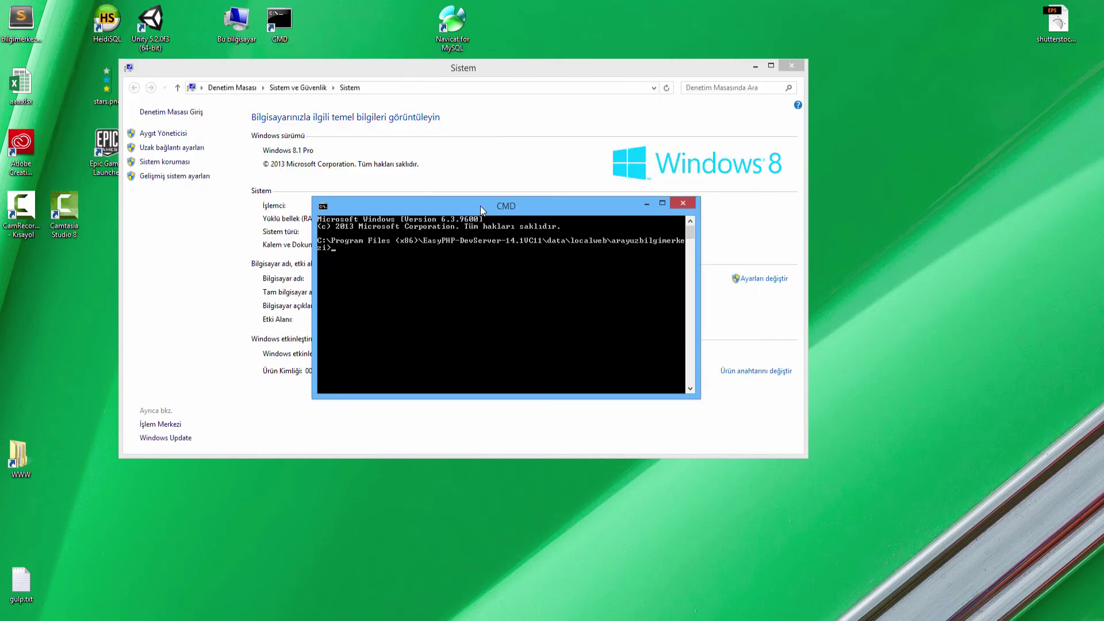
text(phalcon)
key(Return)
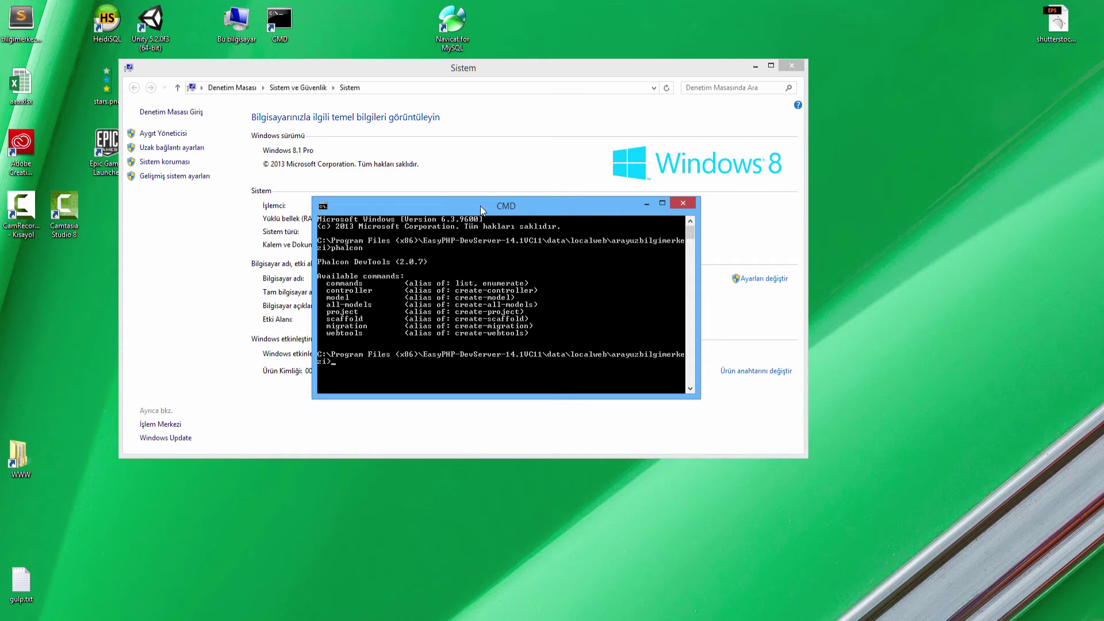
text(cd.)
Move up to Program Files (x86) and run phalcon, listing the DevTools 2.0.7 commands.
key(Return)
text(cd..)
key(Return)
text(cd.)
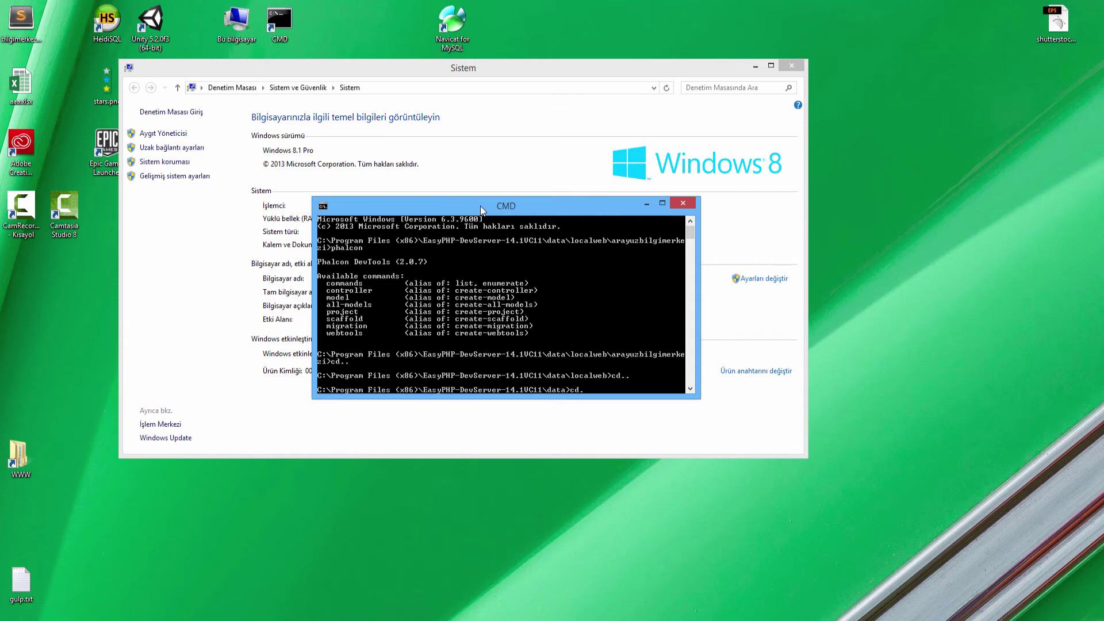
key(Return)
text(d..)
key(Return)
text(cd..)
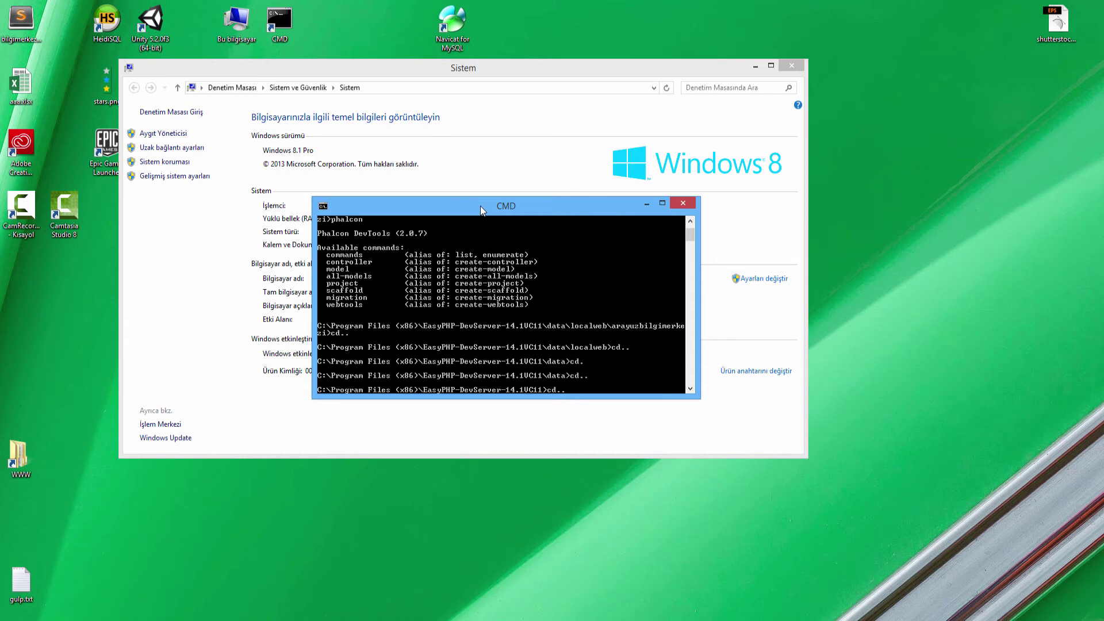
key(Return)
text(halcon)
key(Return)
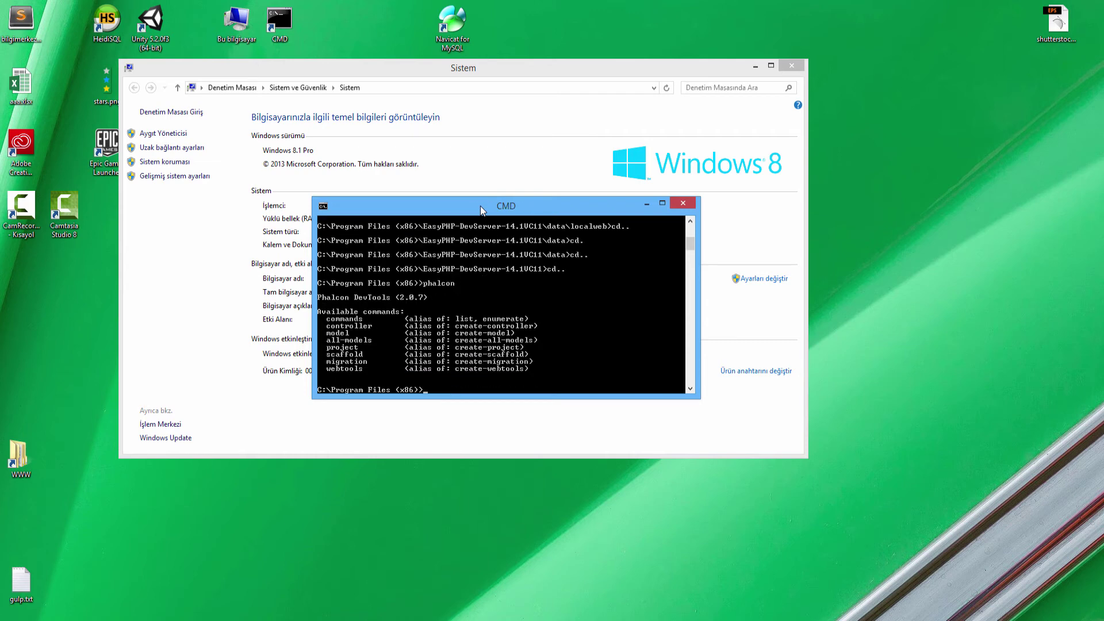
text(cd)
key(BackSpace)
key(alt+Tab)
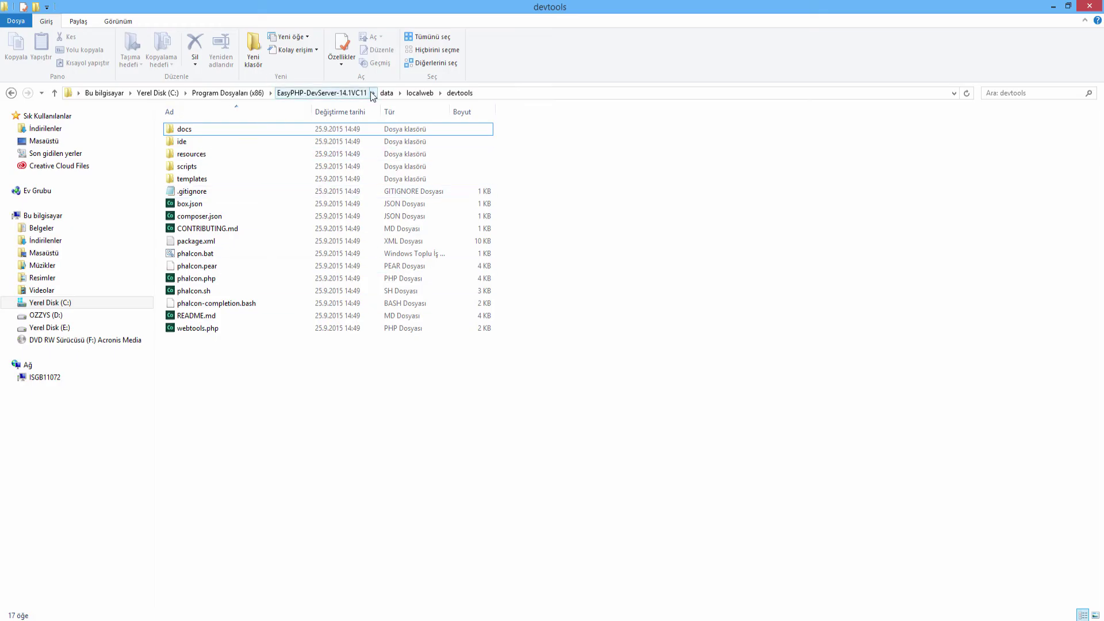
Go up to the localweb folder and create a new folder there.
click(419, 92)
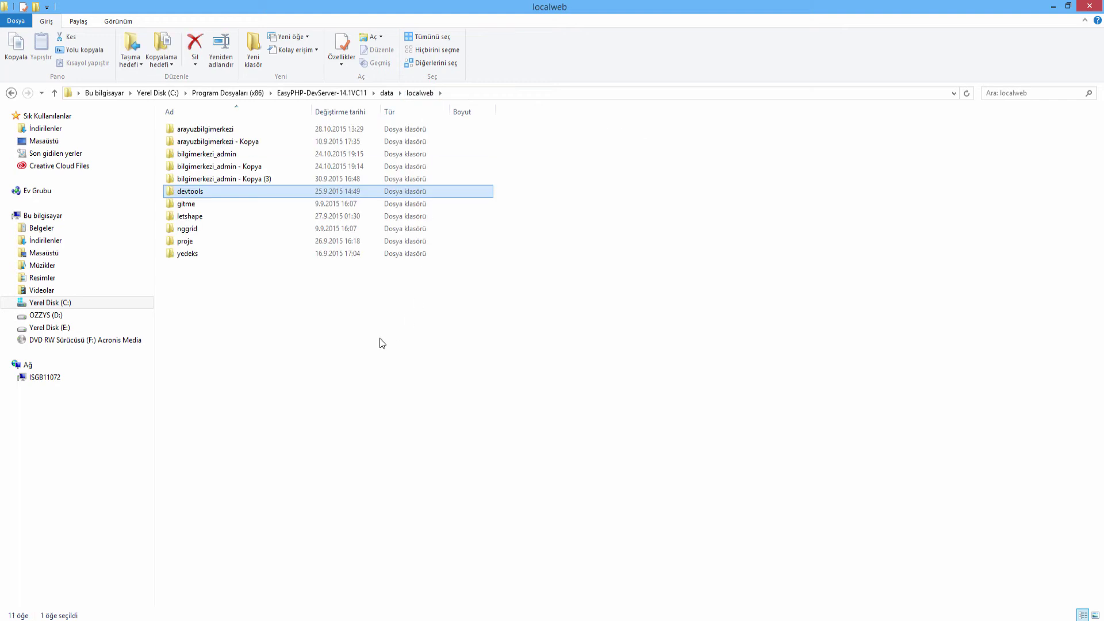
click(167, 291)
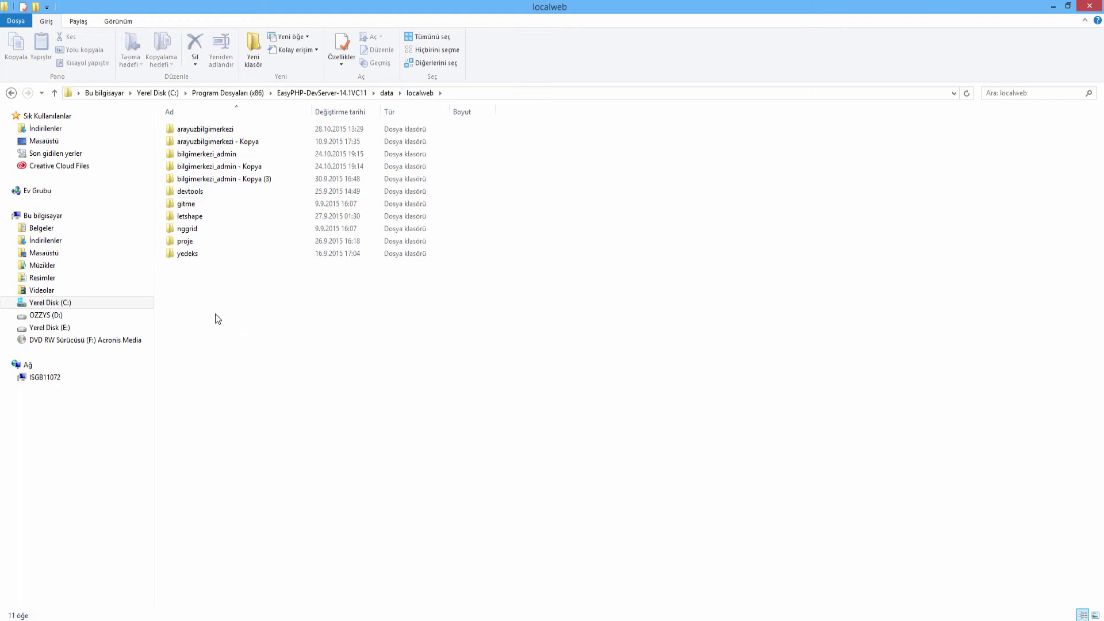
key(ctrl+shift+n)
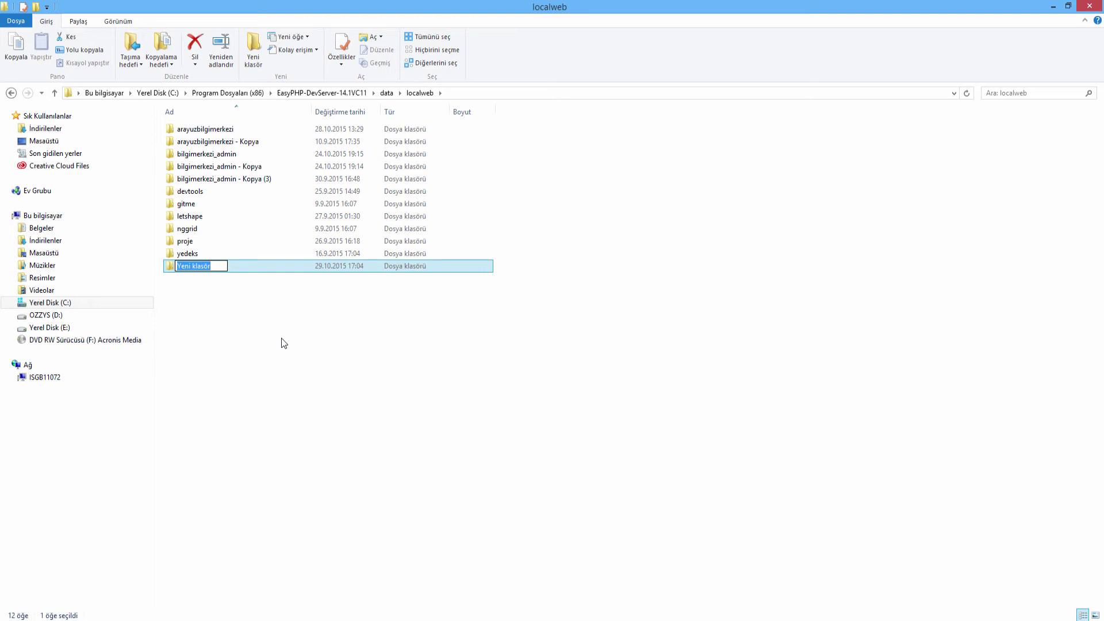
text(phalcon)
Name the new folder phalcon, open it, and reposition the Command Prompt window.
key(Return)
key(Return)
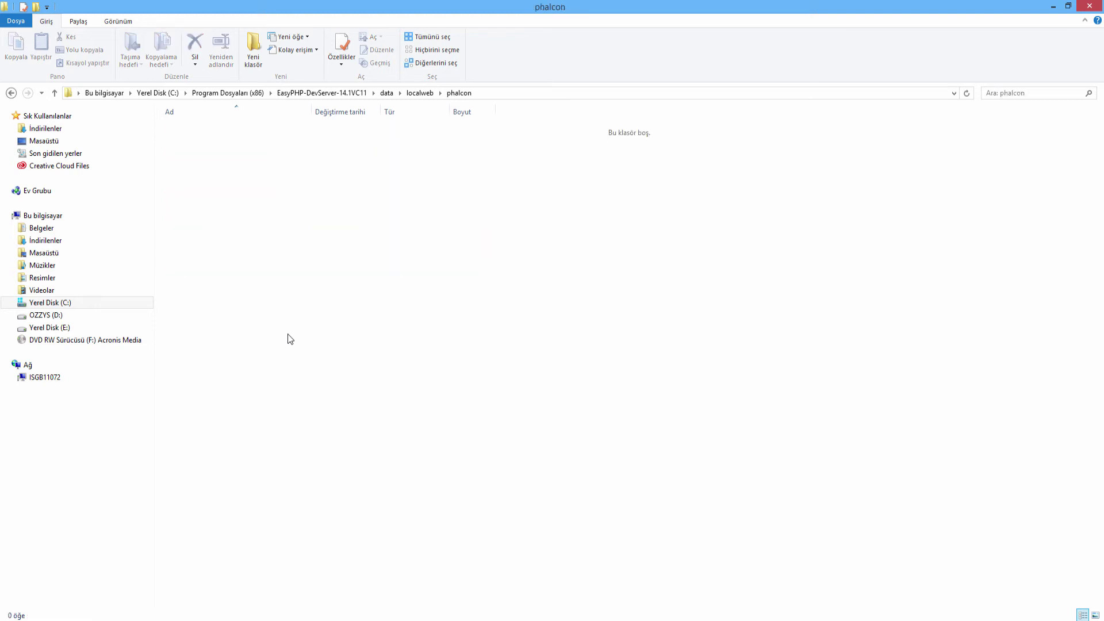
key(alt+Tab)
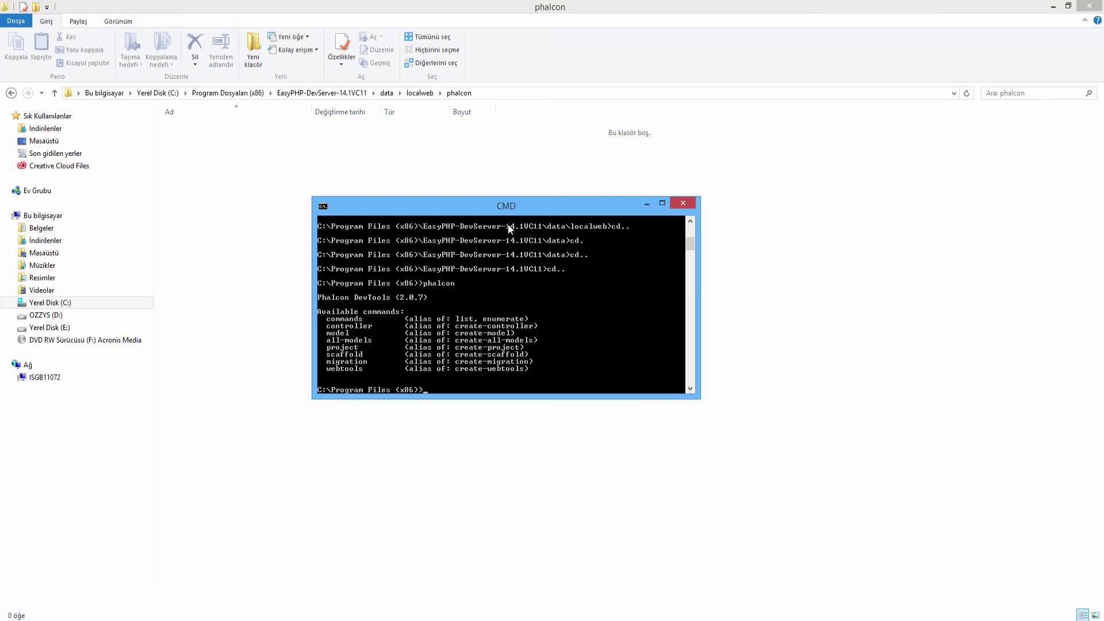
drag(493, 208, 576, 159)
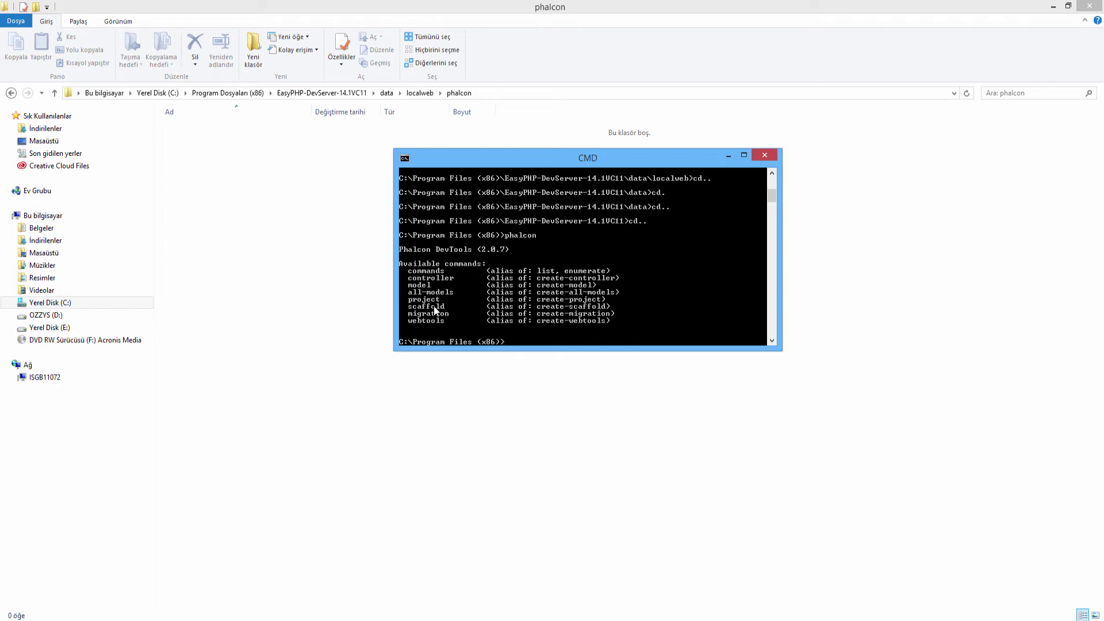
Mark the word 'project' in the console's command list, then clear the selection.
right_click(411, 303)
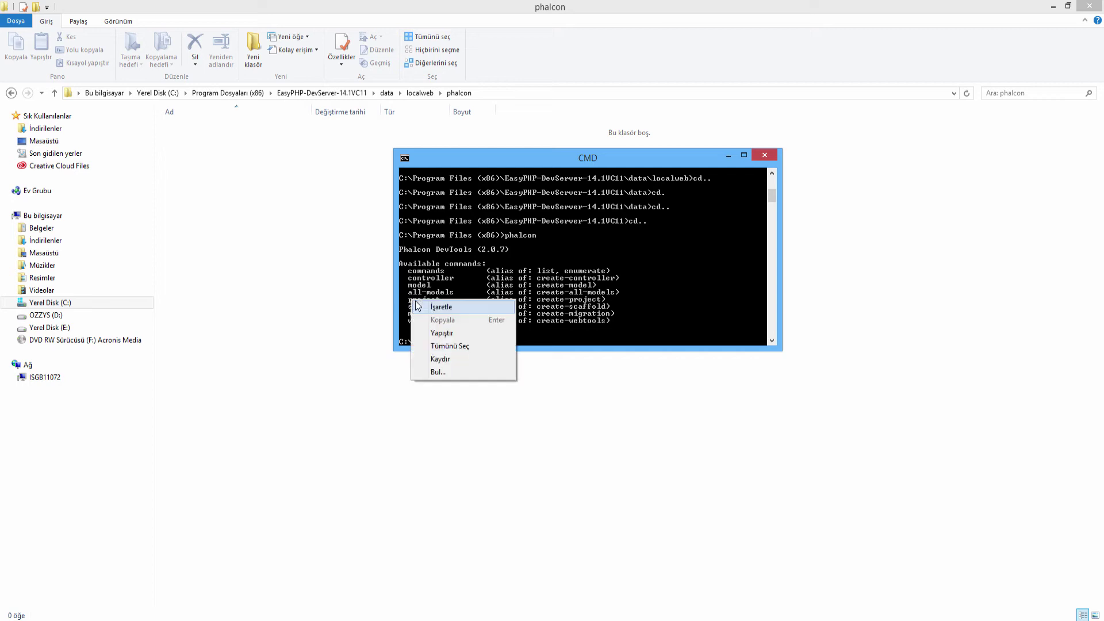
click(441, 307)
drag(406, 300, 446, 300)
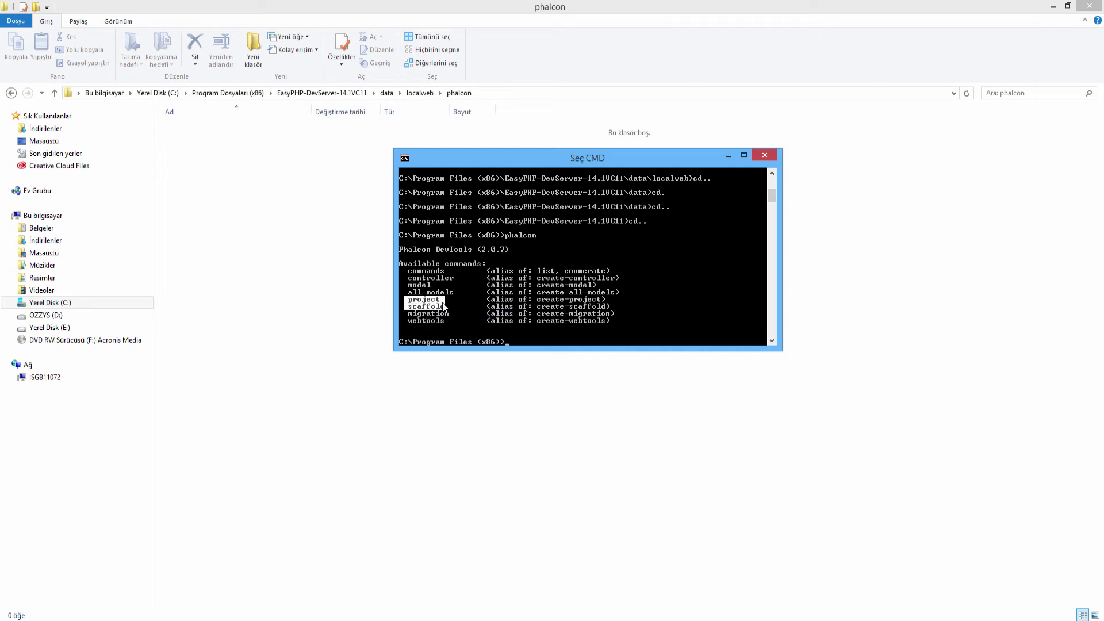
click(527, 342)
text(phalcon)
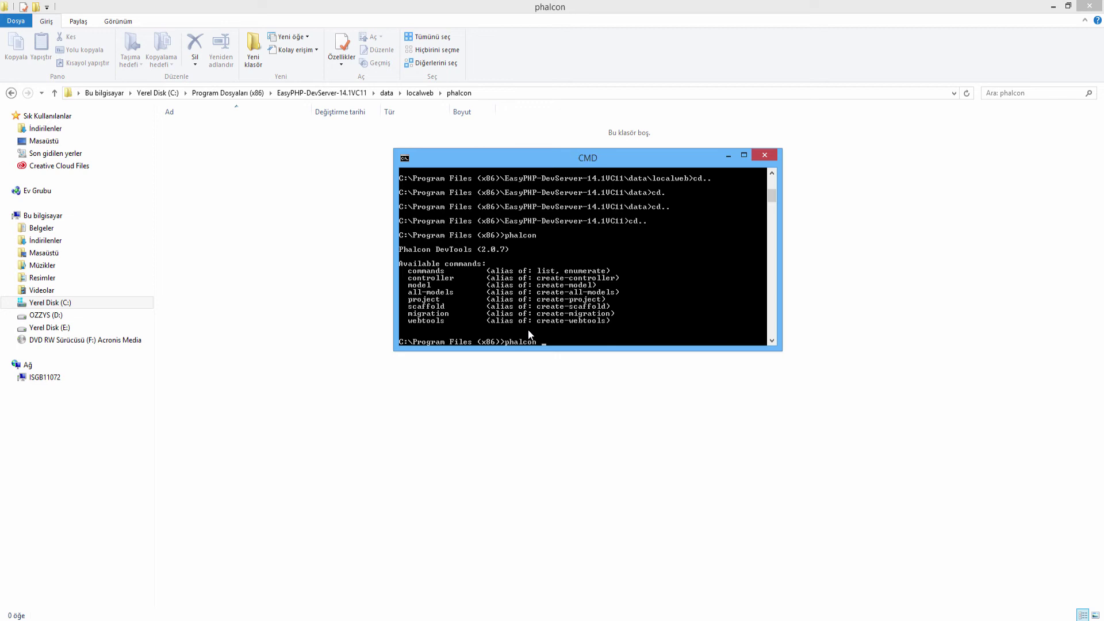
text(ect)
text(phalcon)
Mark parts of the typed command, leave Mark mode, and run 'phalcon project phalcon'.
right_click(504, 325)
click(518, 333)
drag(506, 343, 573, 343)
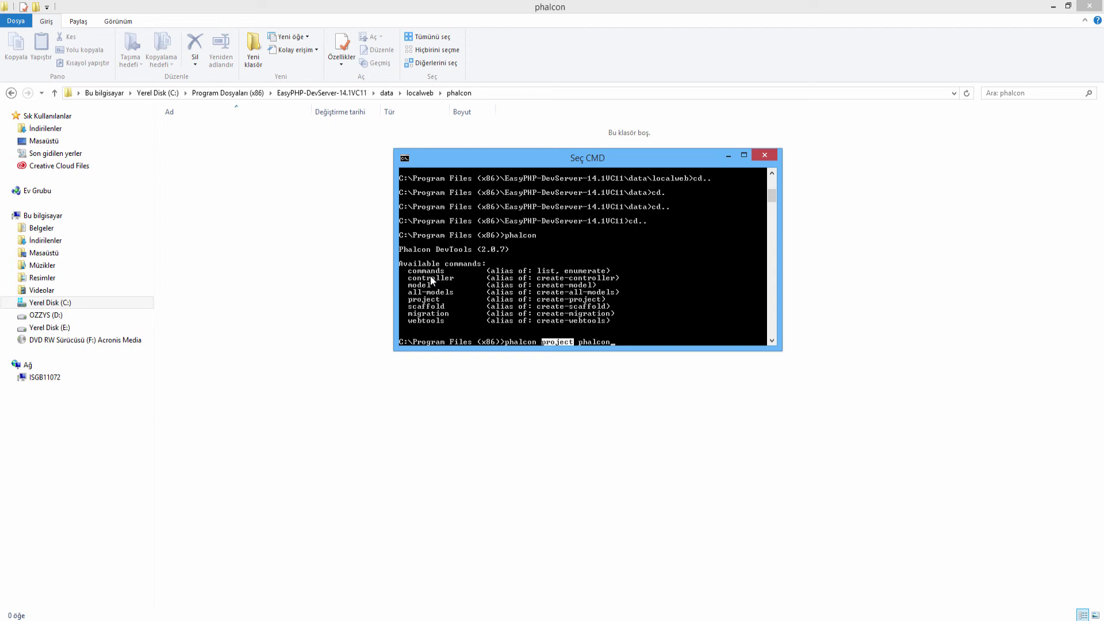
click(580, 343)
drag(579, 343, 610, 344)
right_click(609, 344)
right_click(631, 342)
key(Return)
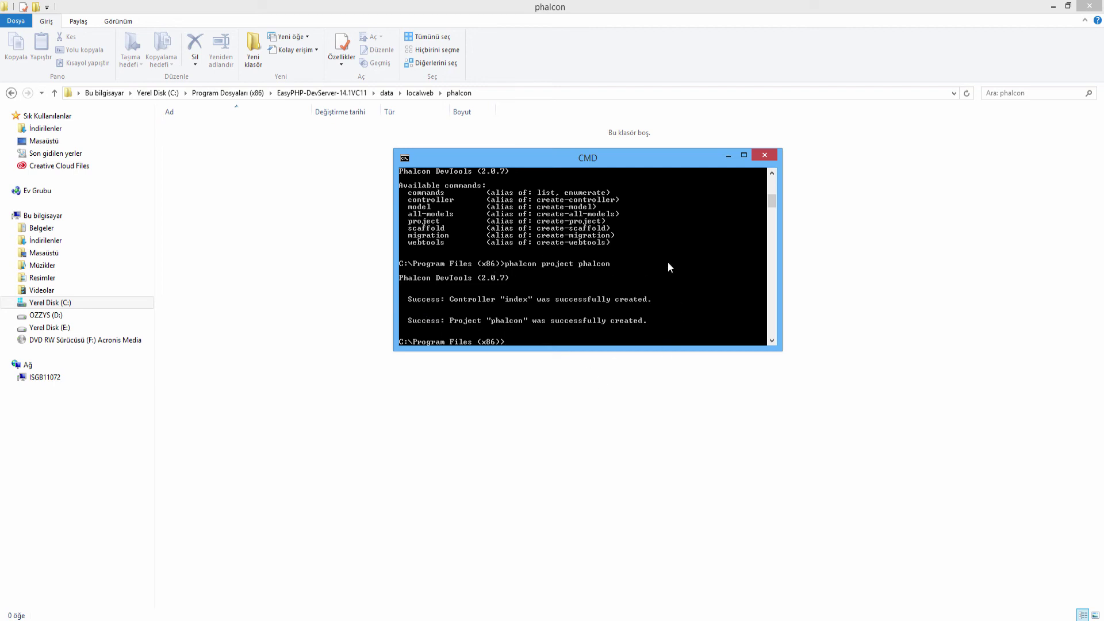
Switch between Explorer and the console, going up to Program Files (x86) and into EasyPHP-DevServer-14.1VC11.
click(345, 179)
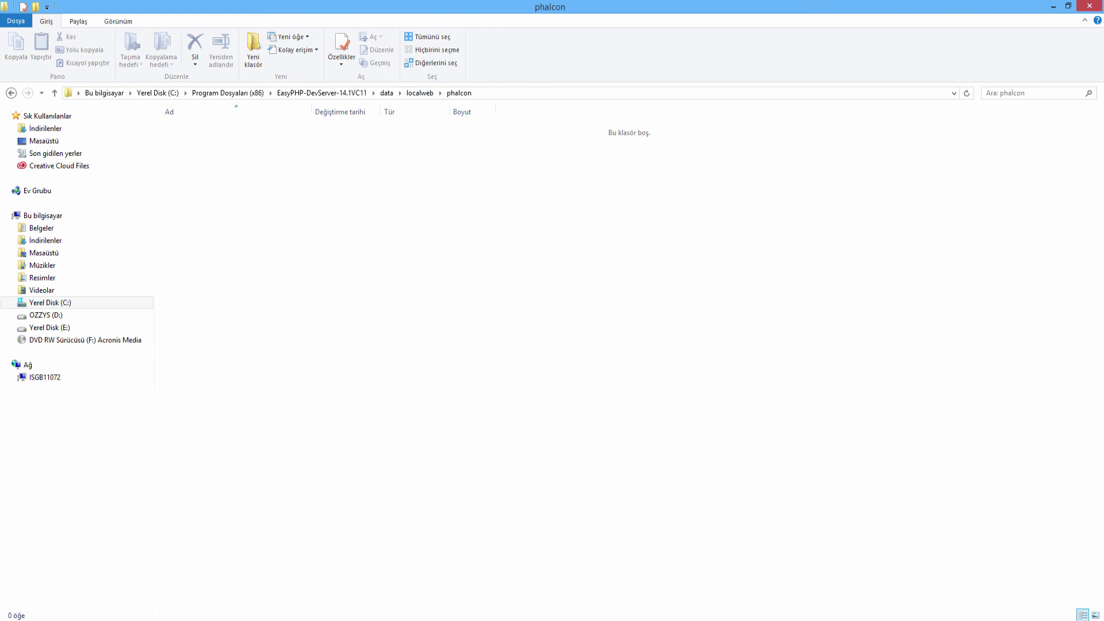
click(698, 615)
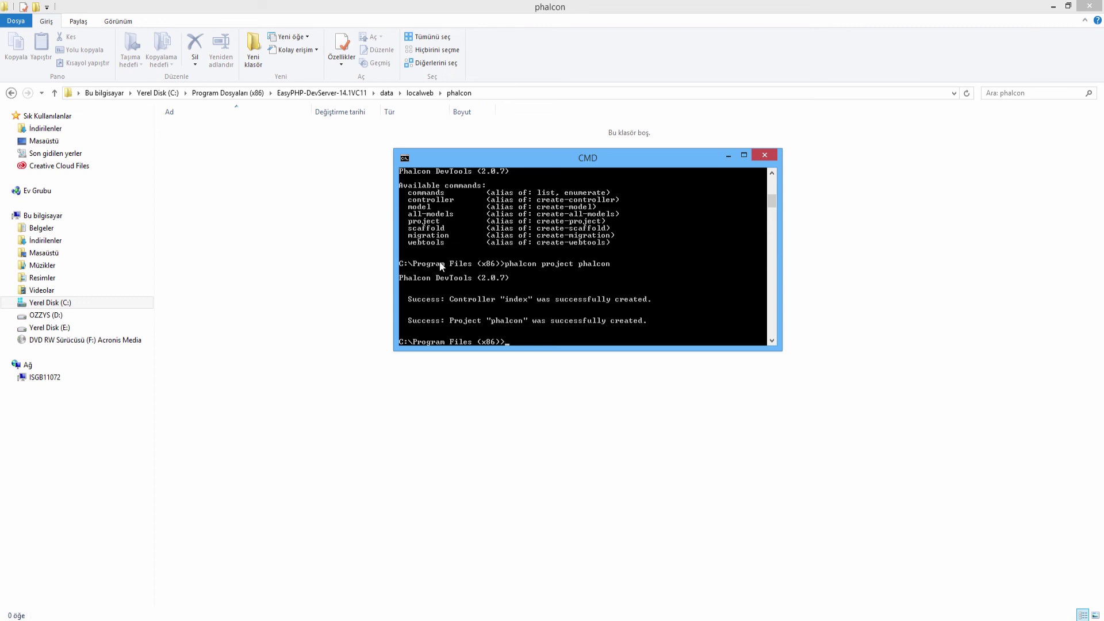
click(368, 355)
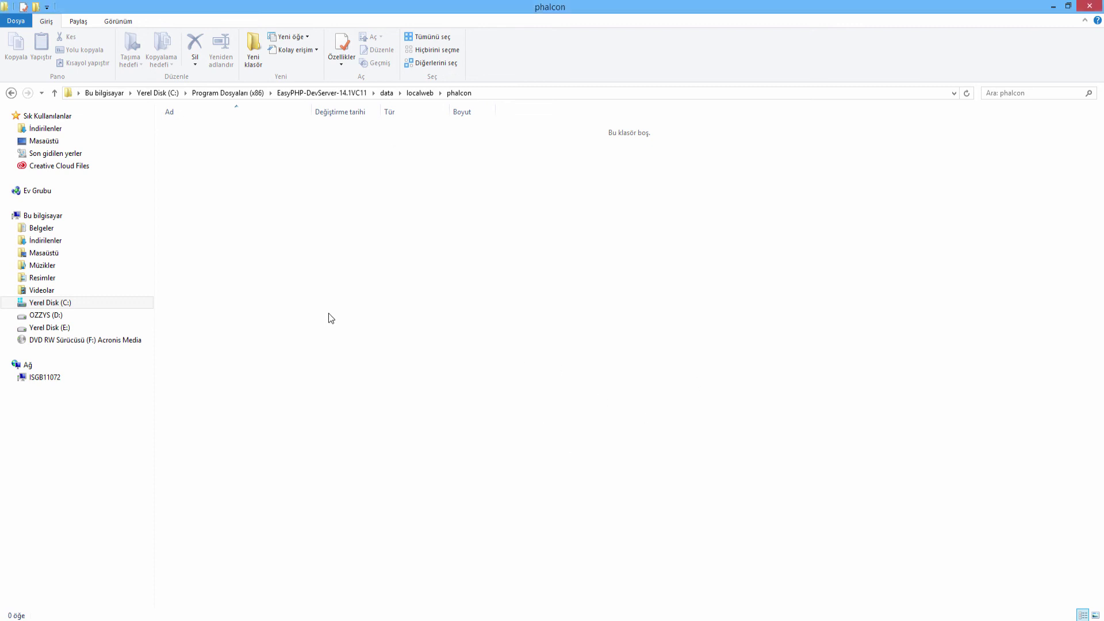
click(228, 93)
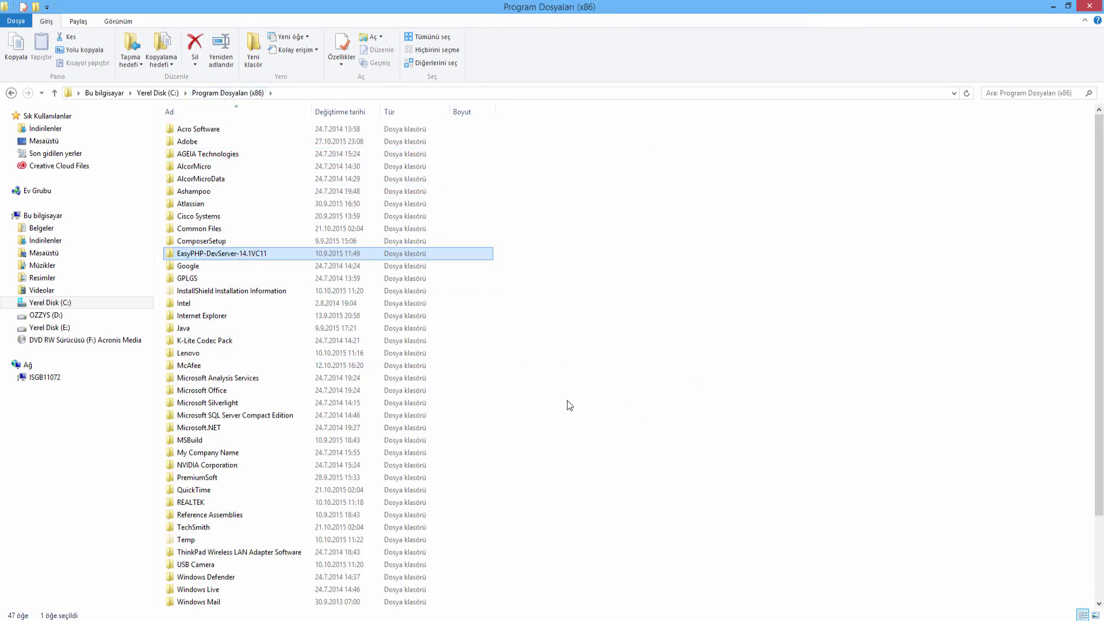
text(p)
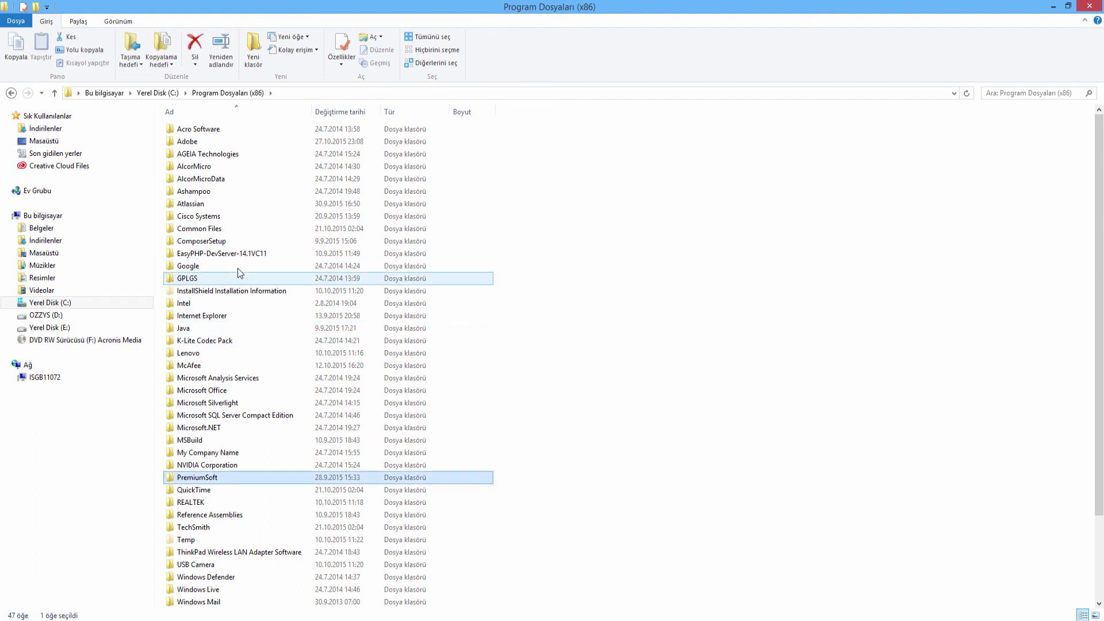
double_click(222, 252)
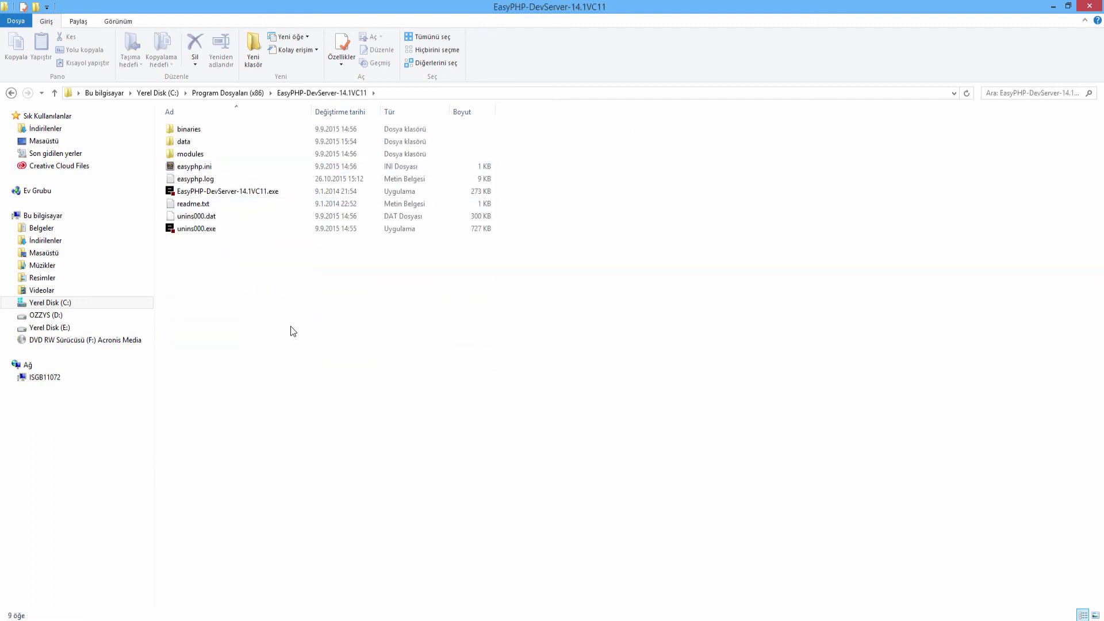
key(alt+Tab)
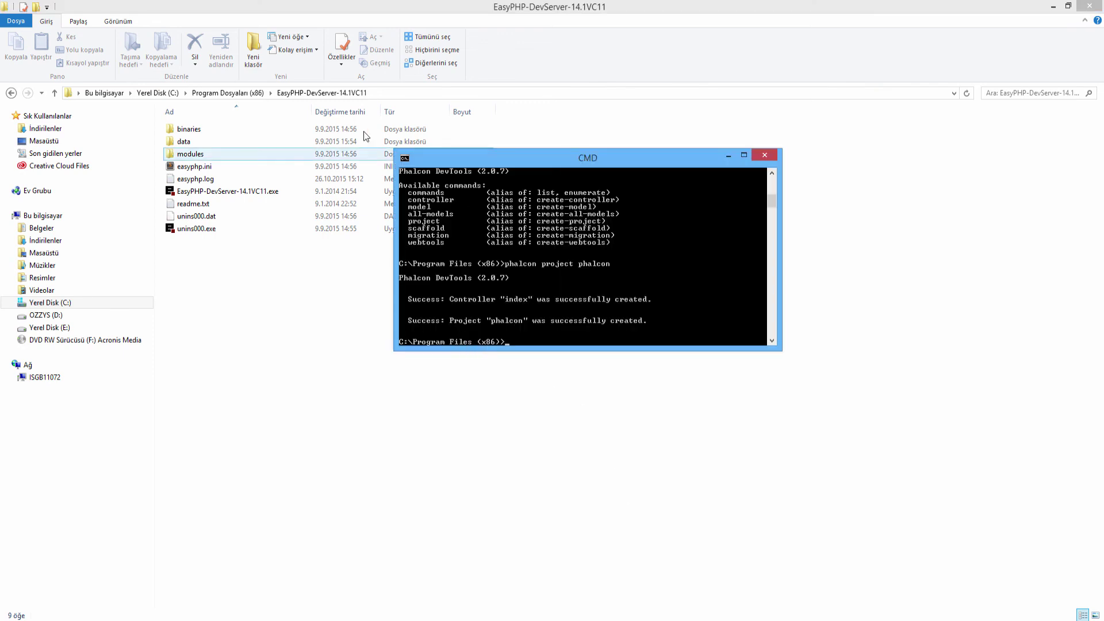
click(228, 93)
Browse from Program Files (x86) through EasyPHP-DevServer-14.1VC11, data and localweb into phalcon.
click(198, 477)
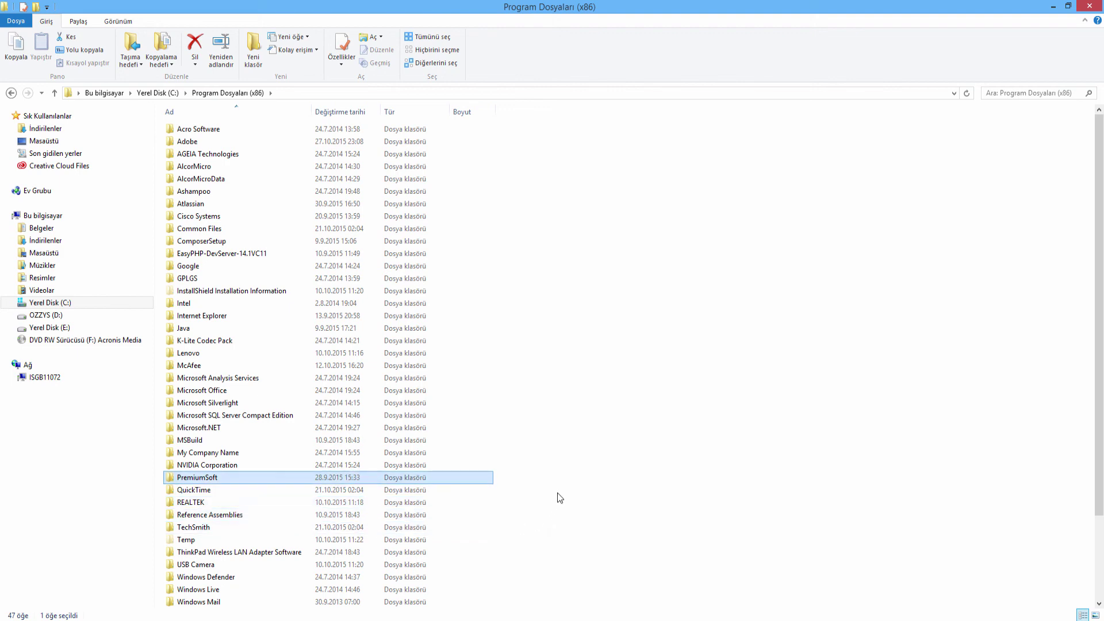
scroll(558, 493, down, 3)
scroll(569, 490, up, 3)
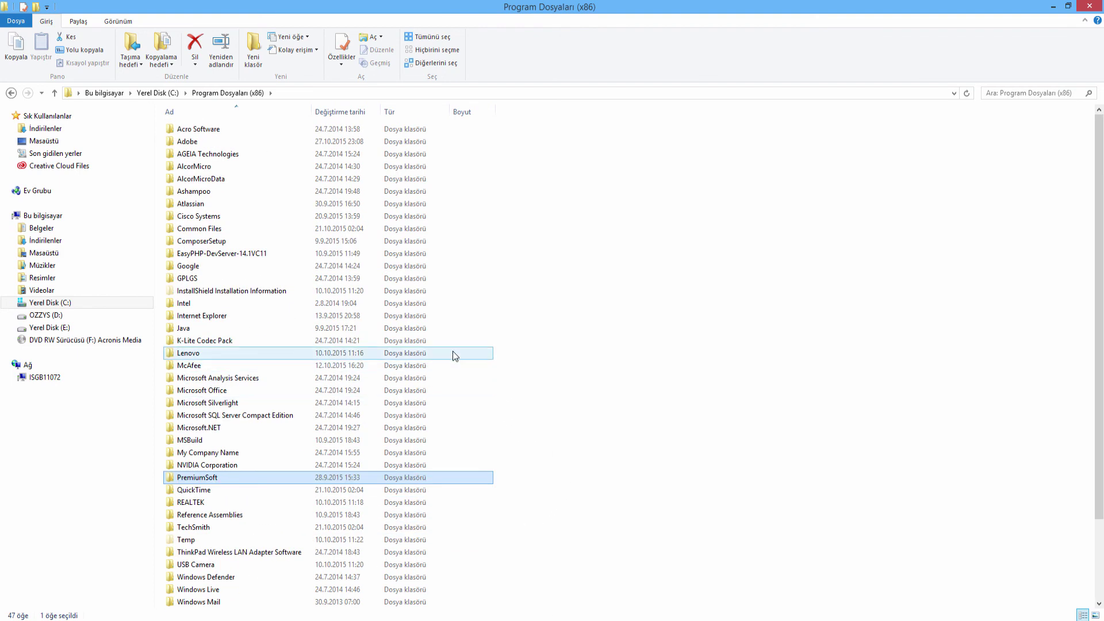
scroll(547, 325, down, 3)
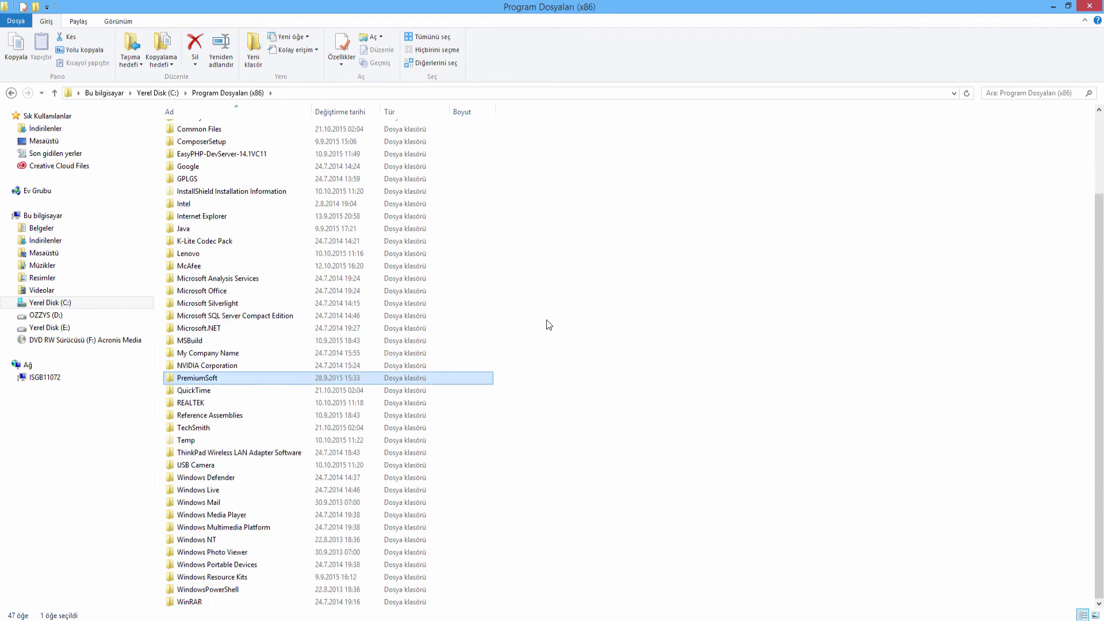
scroll(578, 353, up, 3)
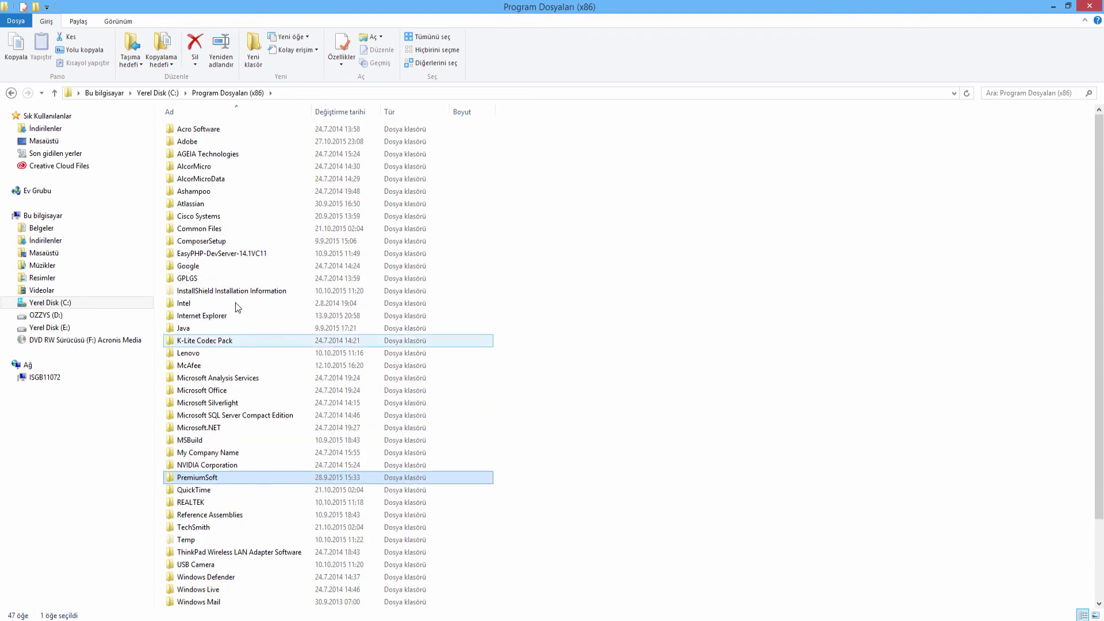
double_click(222, 253)
double_click(190, 146)
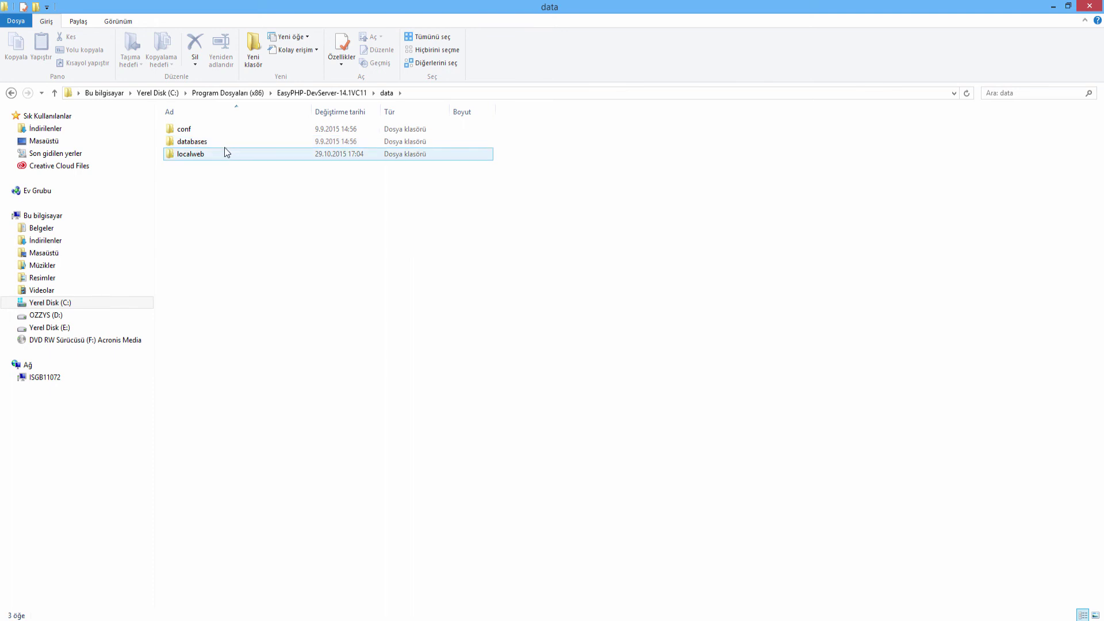
double_click(213, 153)
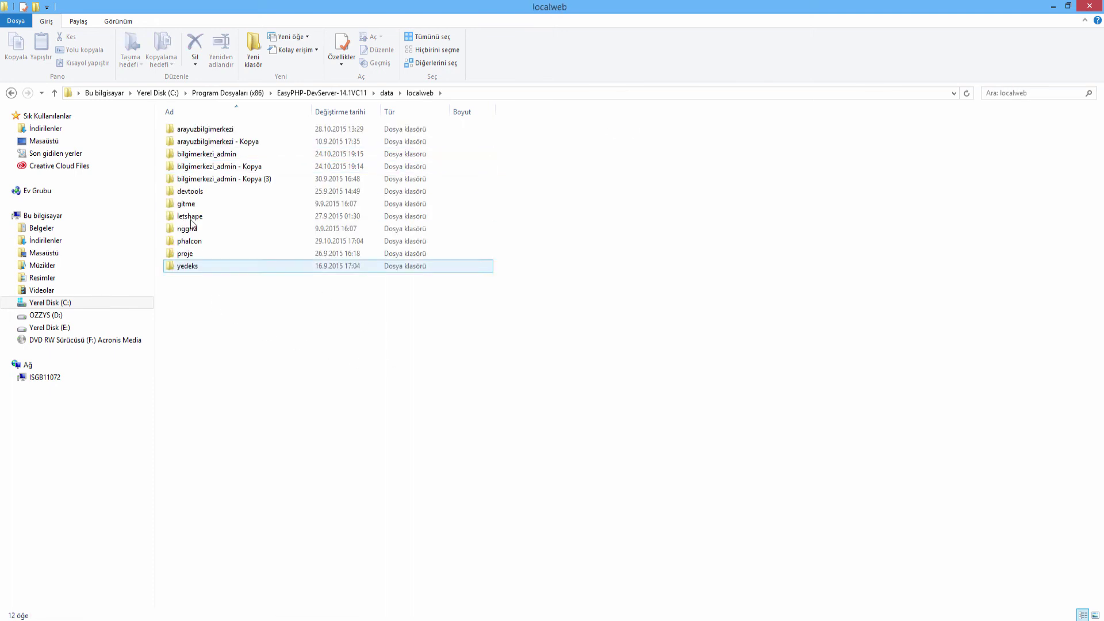
double_click(189, 241)
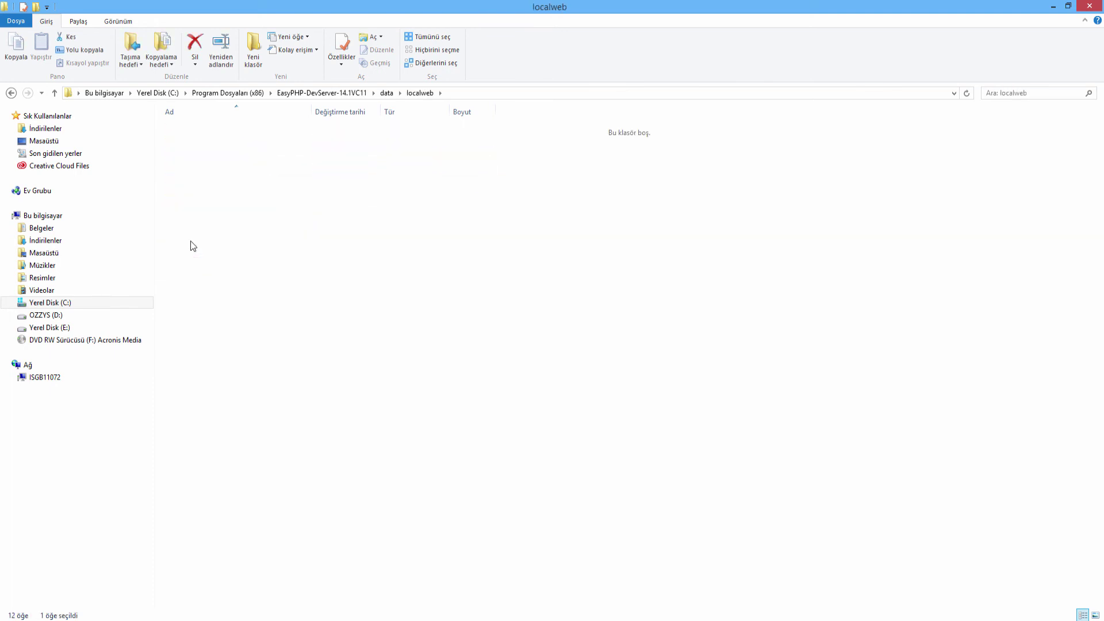
Change the console to the copied localweb\phalcon path and run 'phalcon project phalcon' there.
click(488, 93)
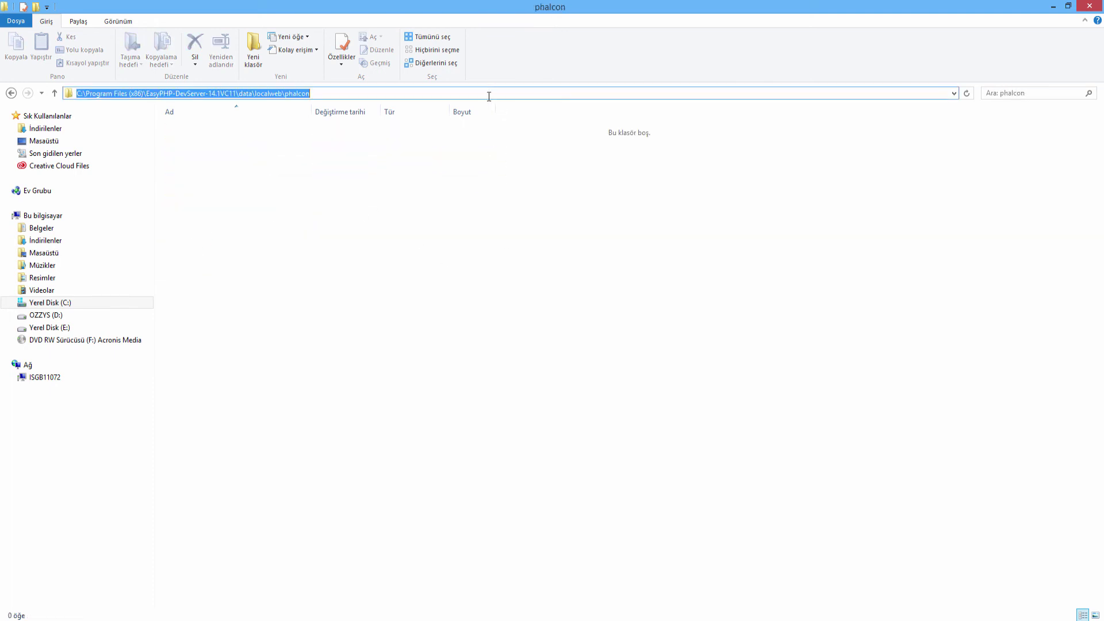
click(497, 428)
key(alt+Tab)
text(cd)
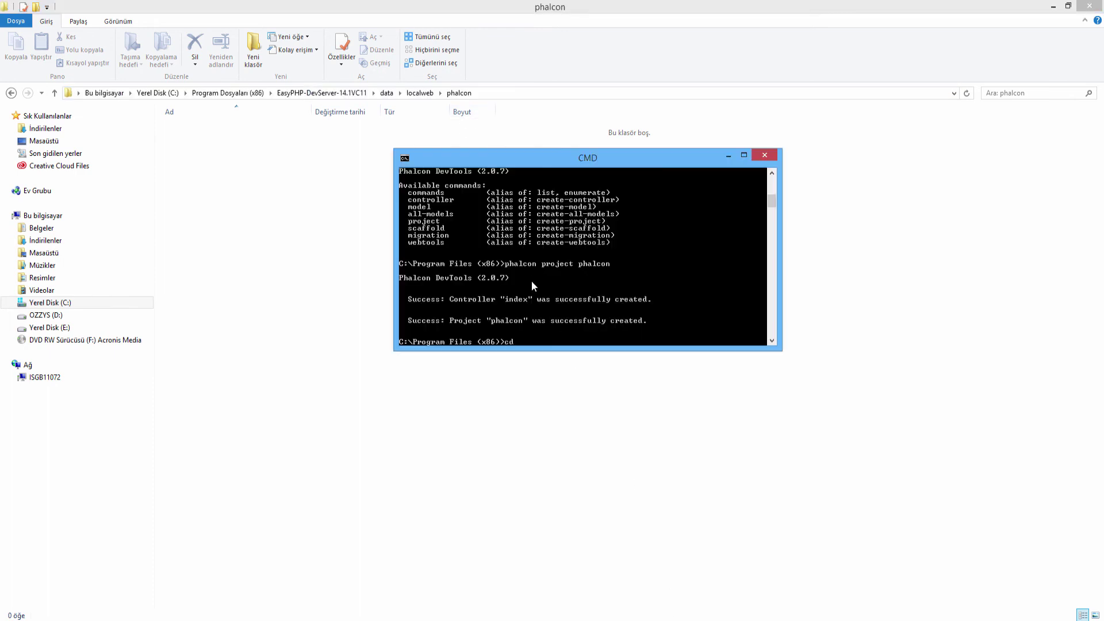
right_click(545, 290)
click(574, 322)
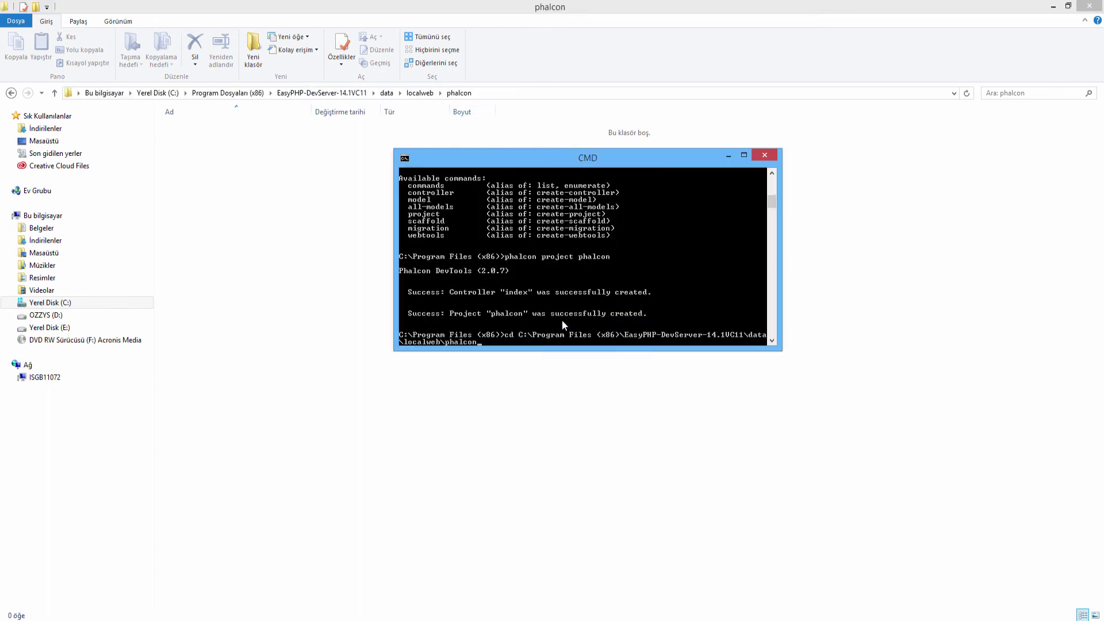
key(Return)
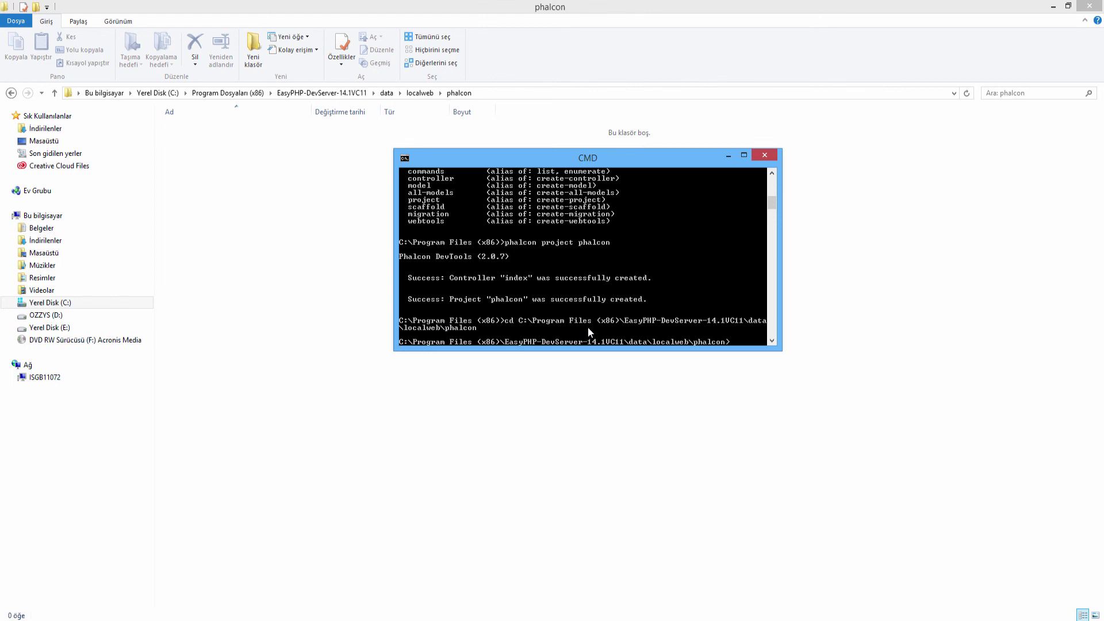
text(phalcon project phalc)
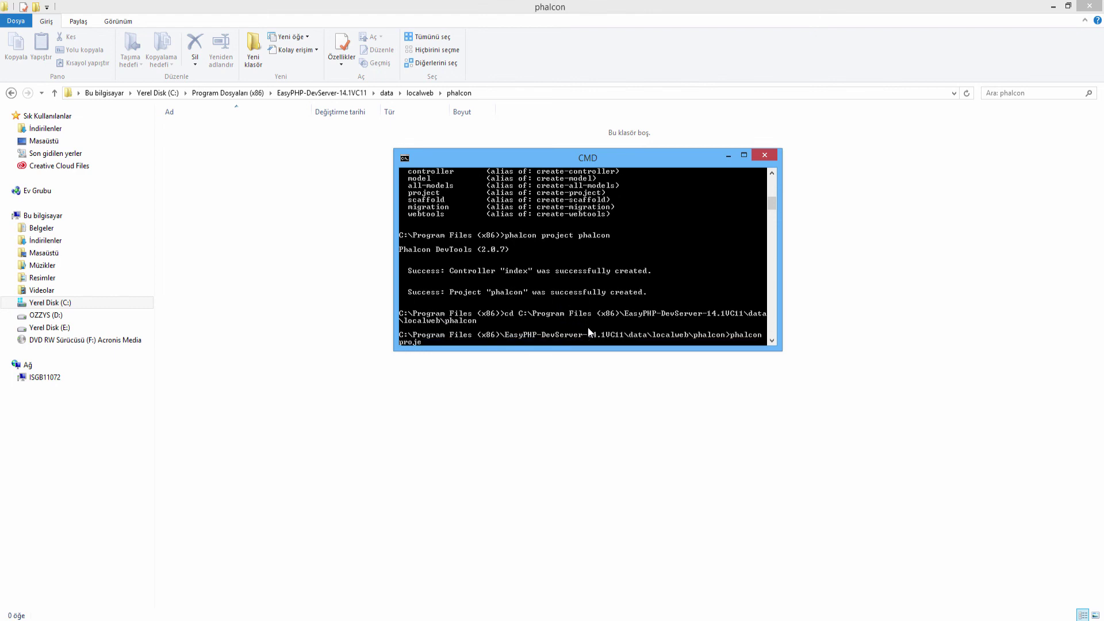
text(on)
key(Return)
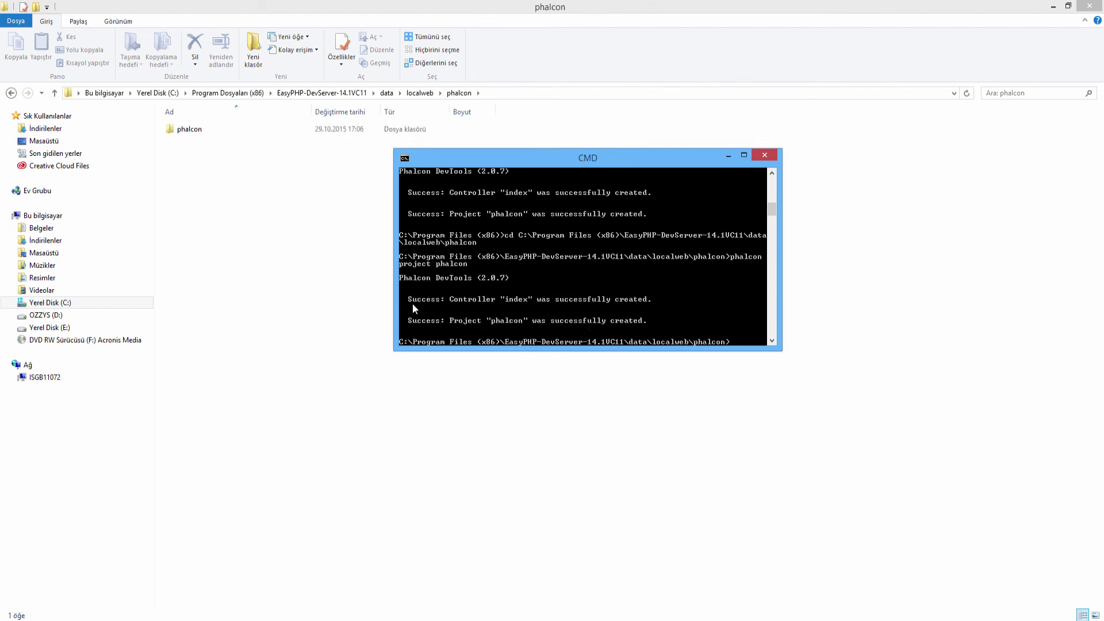
click(247, 183)
Open the newly created phalcon project folder inside localweb\phalcon.
double_click(190, 129)
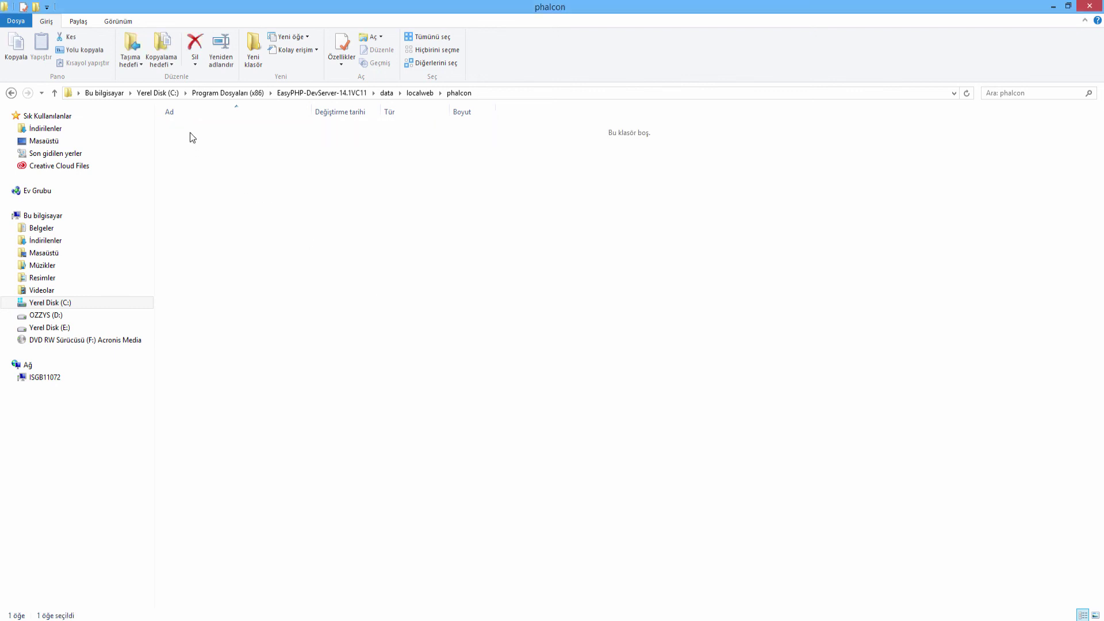